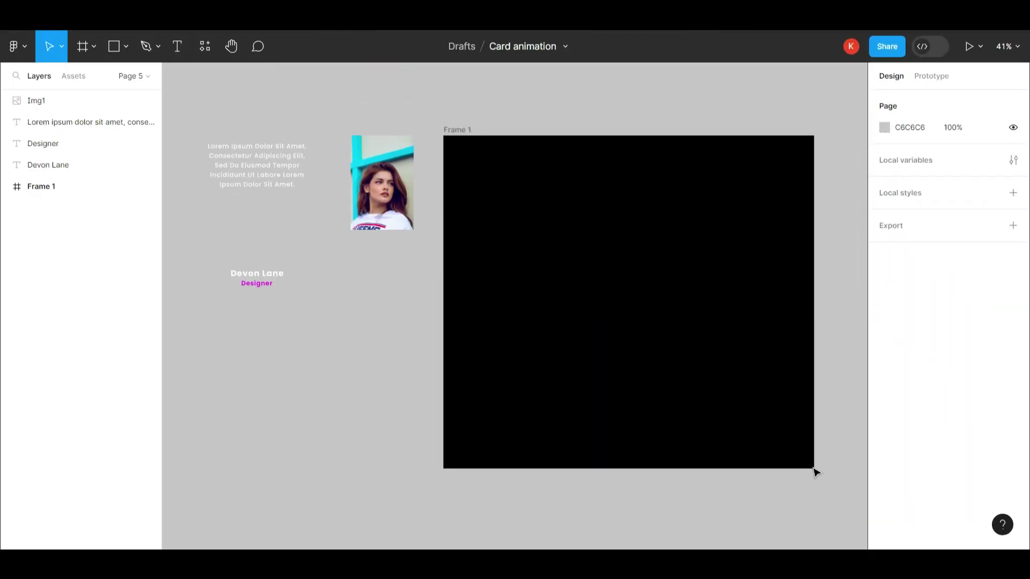
Draw a 510×665 card rectangle filled dark grey #333333.
left_click(421, 170)
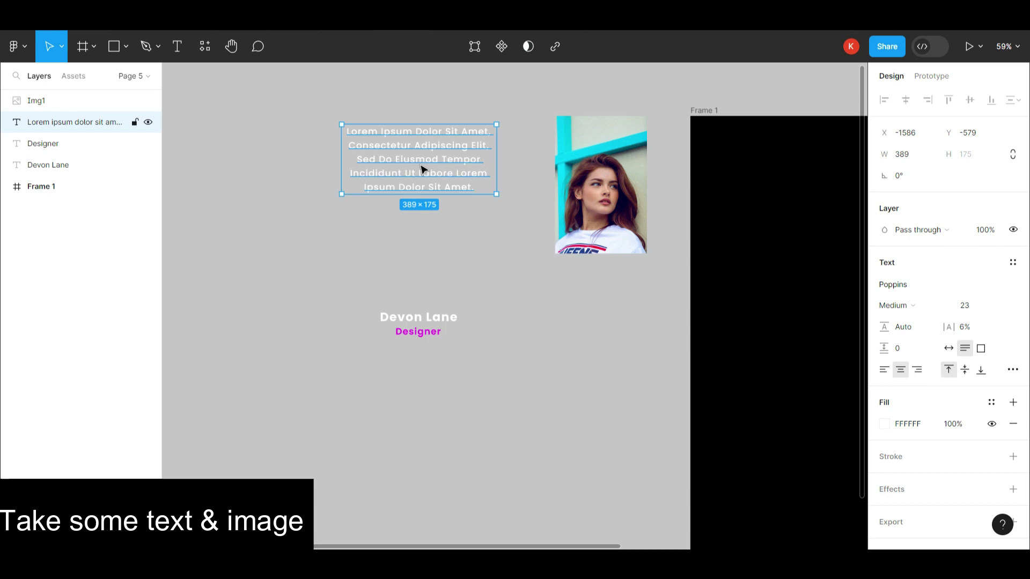
left_click(459, 317)
left_click(428, 335)
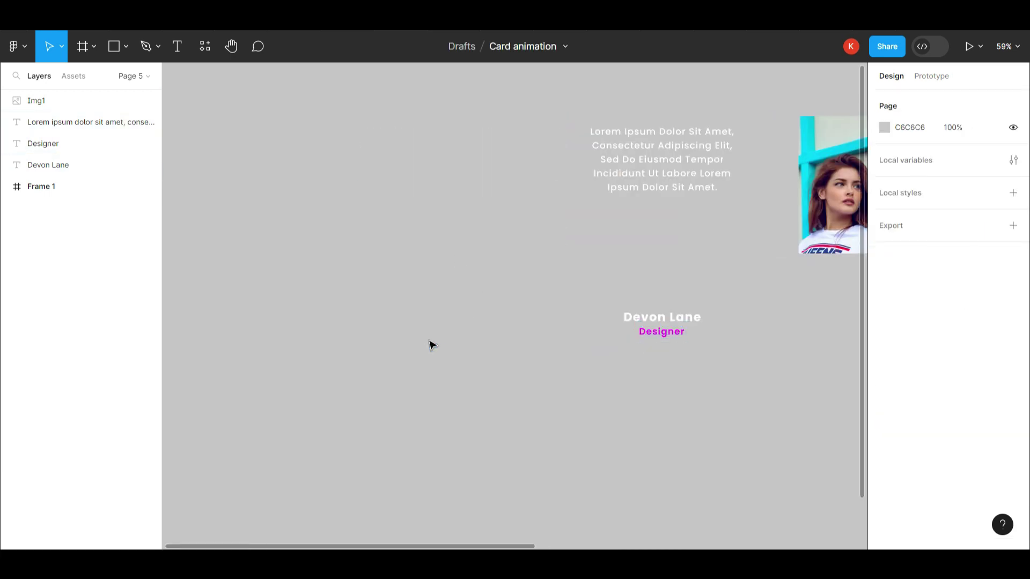
left_click_drag(280, 116, 470, 385)
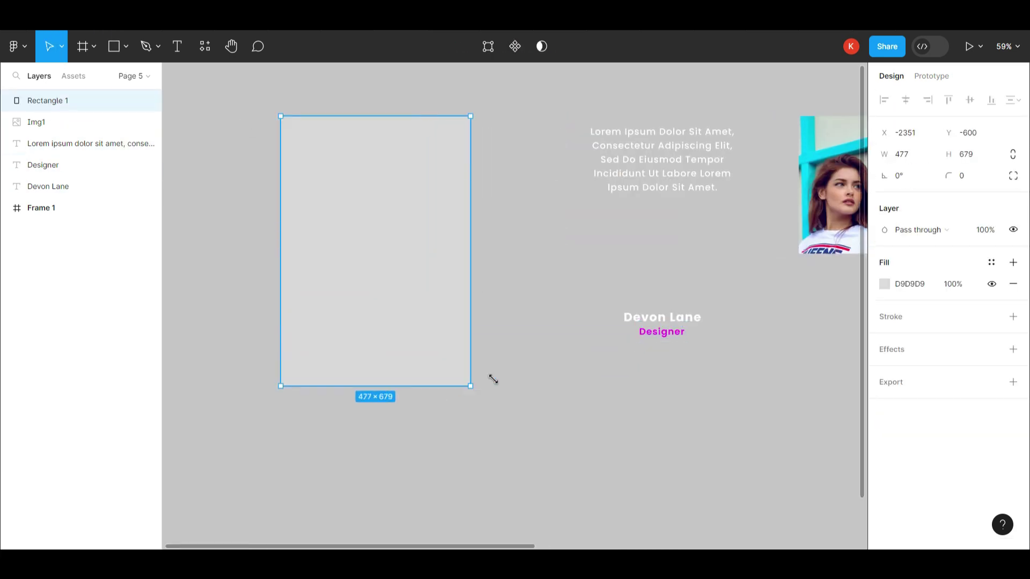
left_click(983, 157)
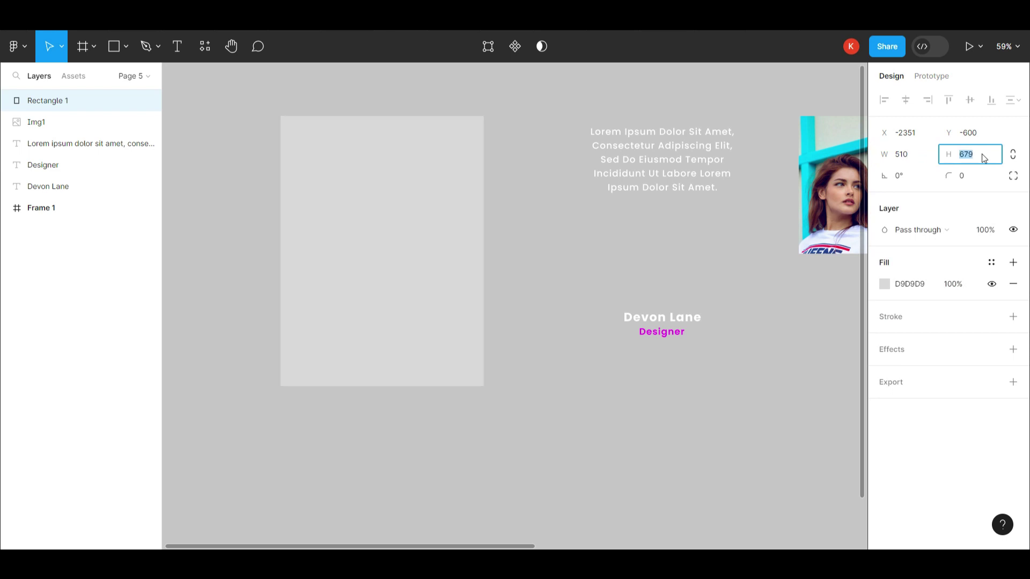
type("665")
key("Return")
left_click(910, 285)
type("333333")
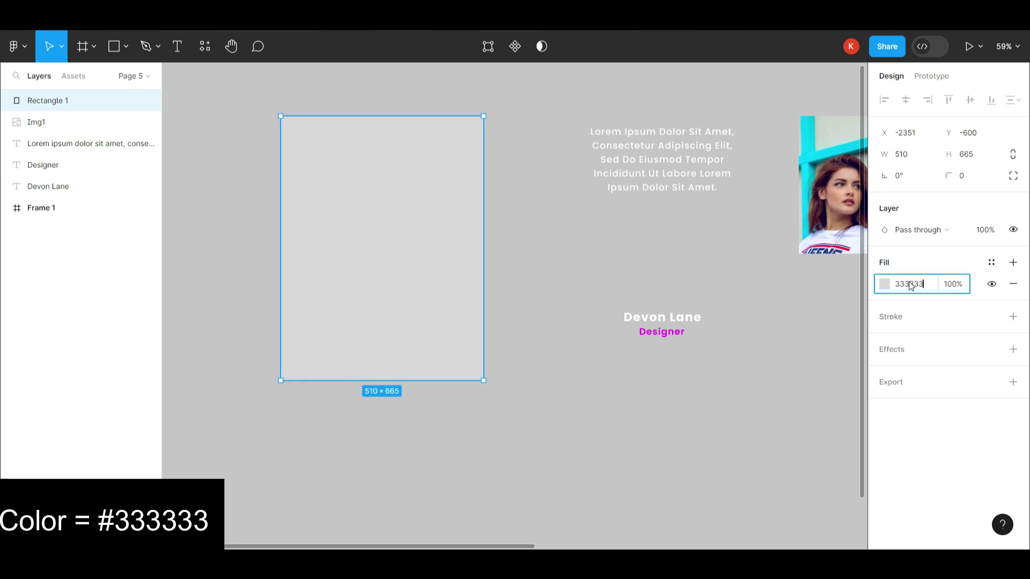
left_click(555, 417)
scroll(556, 417, "down", 2)
Duplicate the card below with a linear gradient from FC00FF to 00DBDE at 86%.
mouse_move(453, 214)
left_mouse_down()
mouse_move(424, 398)
mouse_move(439, 417)
left_mouse_up()
scroll(672, 337, "down", 3)
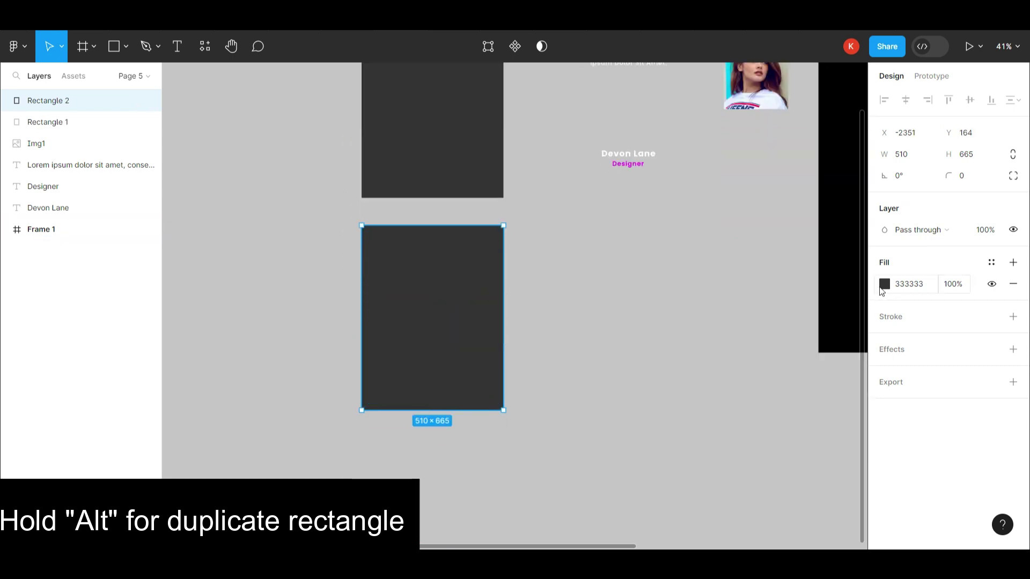
left_click(882, 284)
left_click(740, 117)
left_click(724, 173)
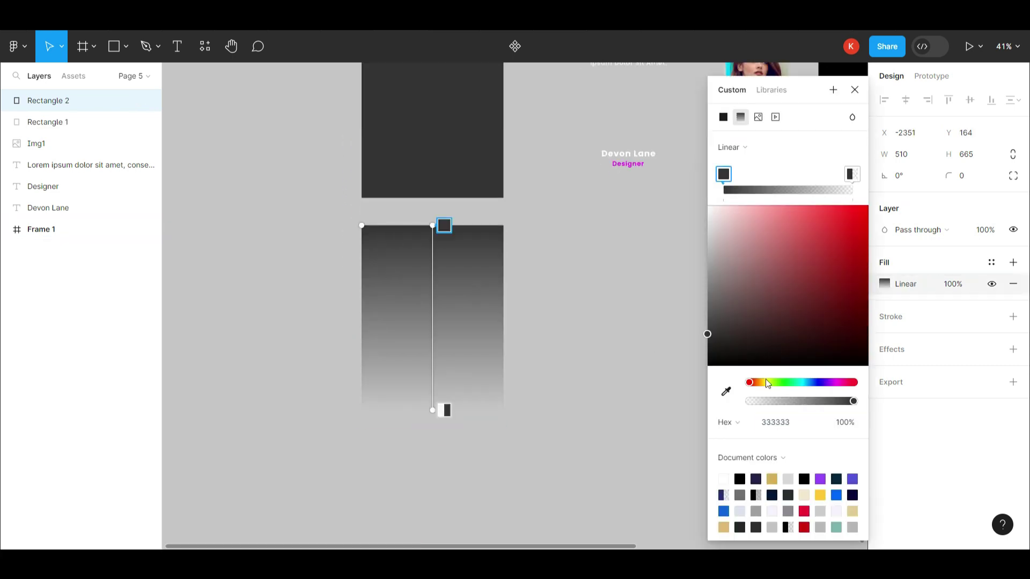
key("Return")
left_click(851, 179)
double_click(790, 422)
type("00DBDE")
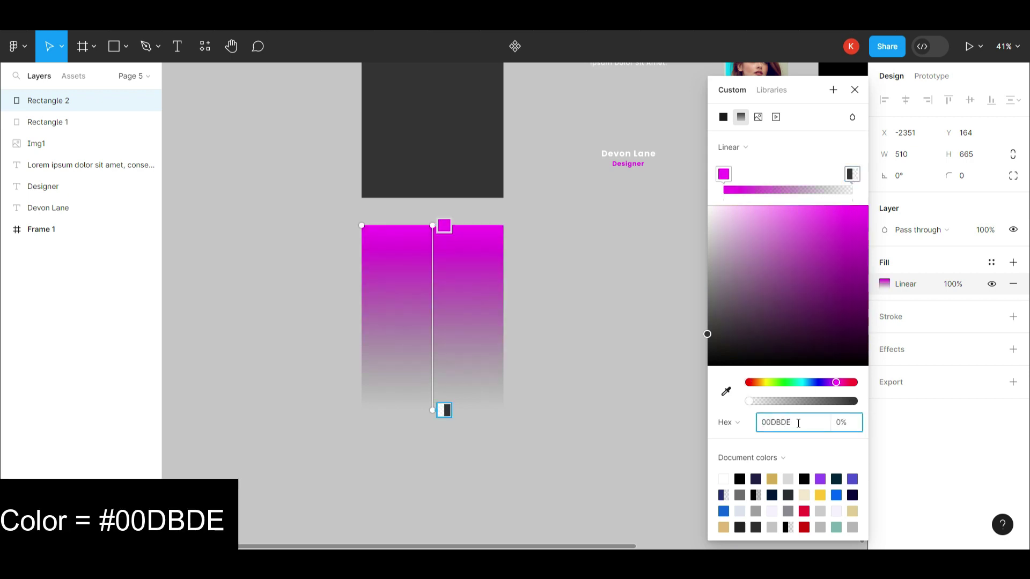
key("Return")
left_click_drag(749, 402, 840, 402)
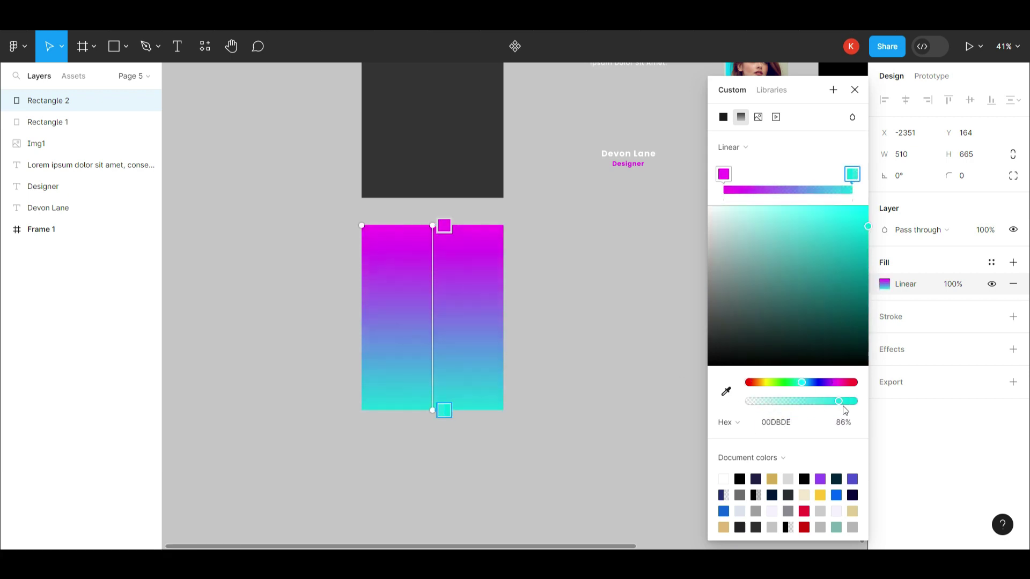
Move the gradient rectangle onto the dark card and shrink it to a 6 px bottom strip.
left_click(854, 89)
left_click(638, 340)
scroll(638, 340, "up", 3)
mouse_move(424, 472)
left_mouse_down()
mouse_move(424, 275)
mouse_move(428, 285)
left_mouse_up()
scroll(423, 274, "up", 2)
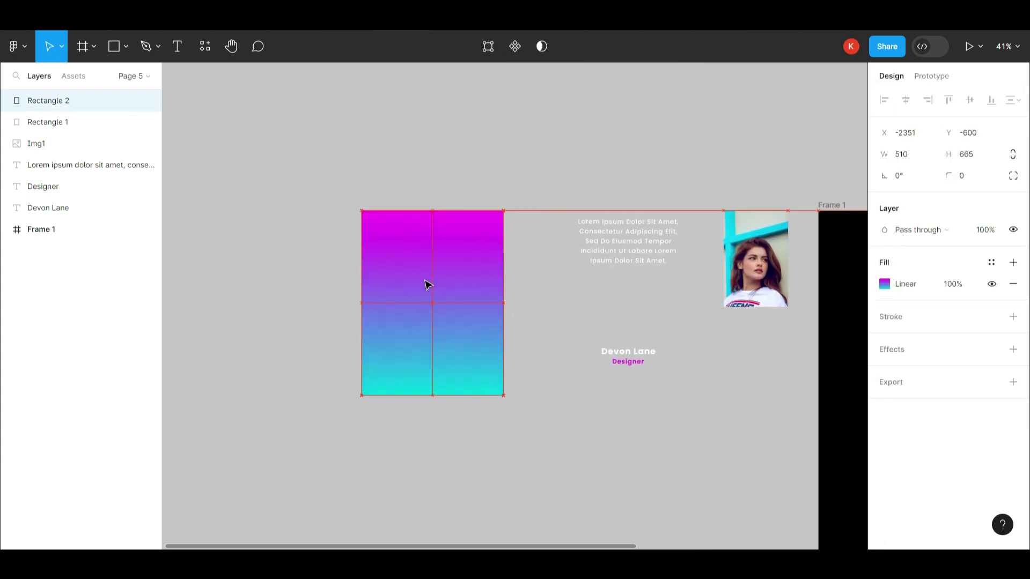
scroll(428, 286, "up", 3)
mouse_move(420, 215)
left_mouse_down()
mouse_move(423, 432)
mouse_move(418, 424)
left_mouse_up()
scroll(423, 434, "up", 3)
scroll(425, 342, "up", 2)
scroll(420, 426, "up", 3)
scroll(413, 324, "up", 2)
left_click_drag(412, 323, 410, 411)
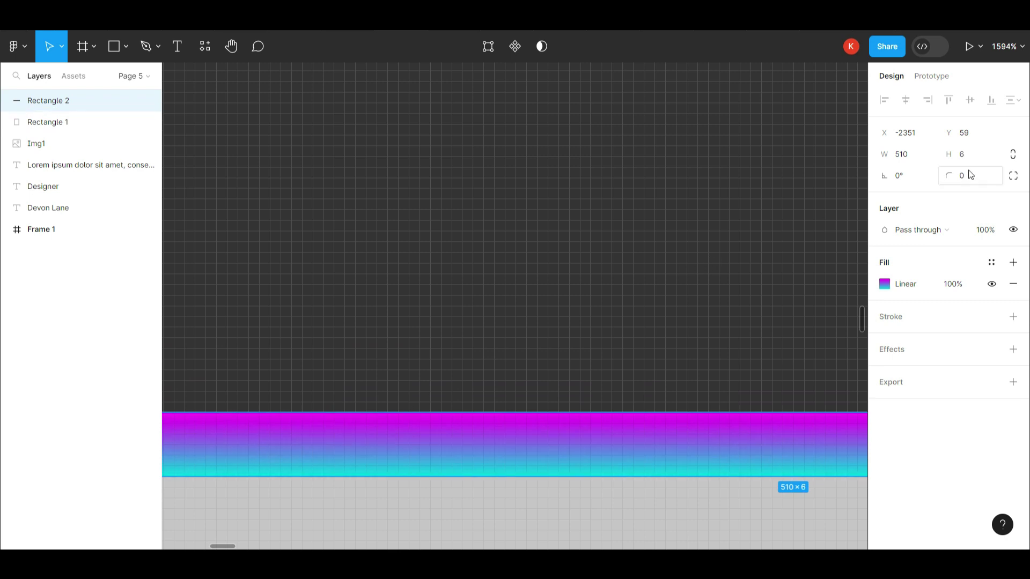
Select the quote, Devon Lane and Designer text layers together.
left_click(694, 301)
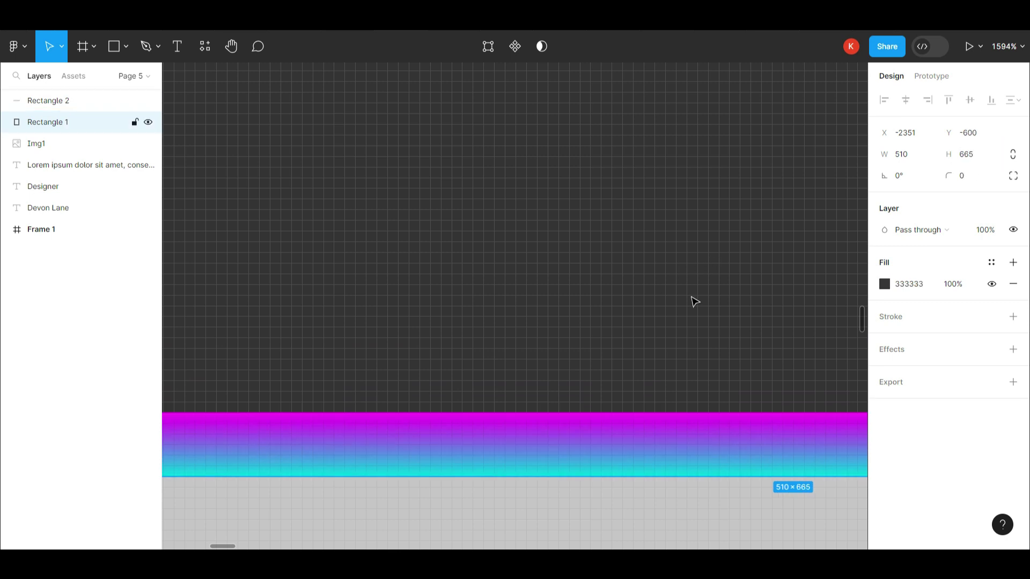
scroll(694, 301, "down", 5)
scroll(692, 301, "down", 4)
scroll(692, 301, "up", 3)
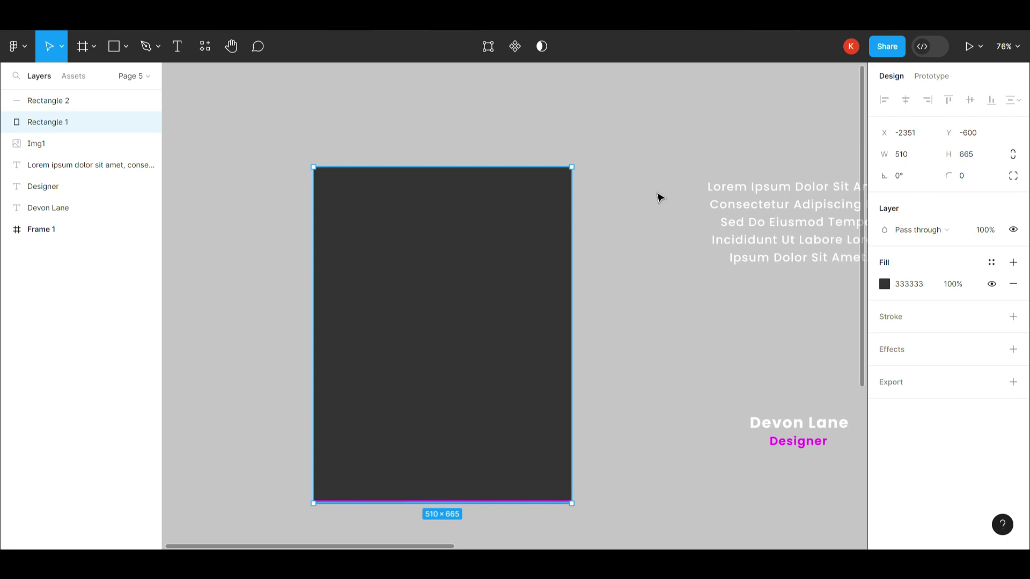
left_click_drag(659, 195, 821, 461)
scroll(676, 233, "right", 3)
Bring the quote, name and title text to the front and centre them on the dark card.
right_click(676, 232)
mouse_move(704, 230)
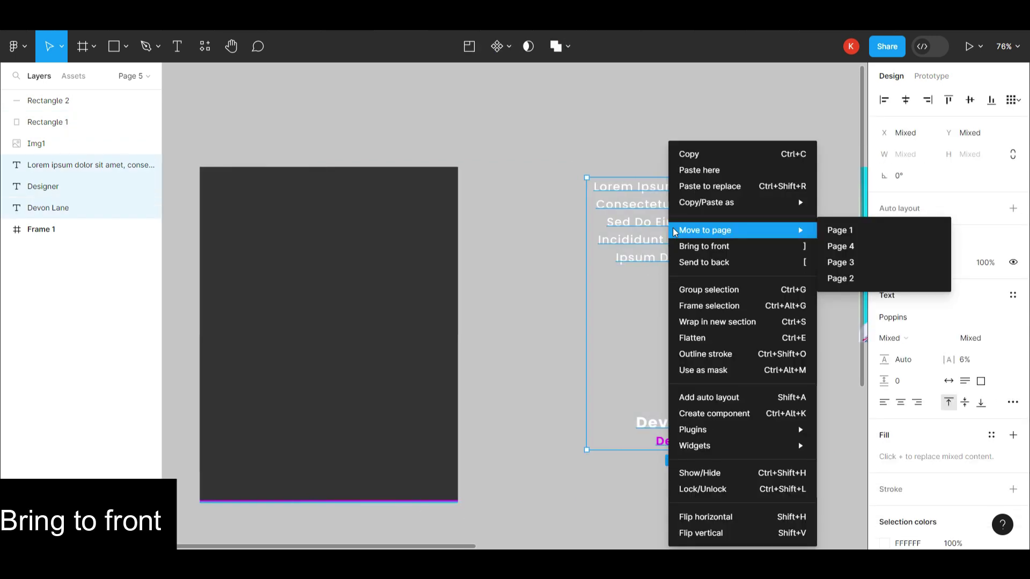
left_click(697, 248)
mouse_move(713, 253)
left_mouse_down()
mouse_move(403, 255)
mouse_move(357, 276)
left_mouse_up()
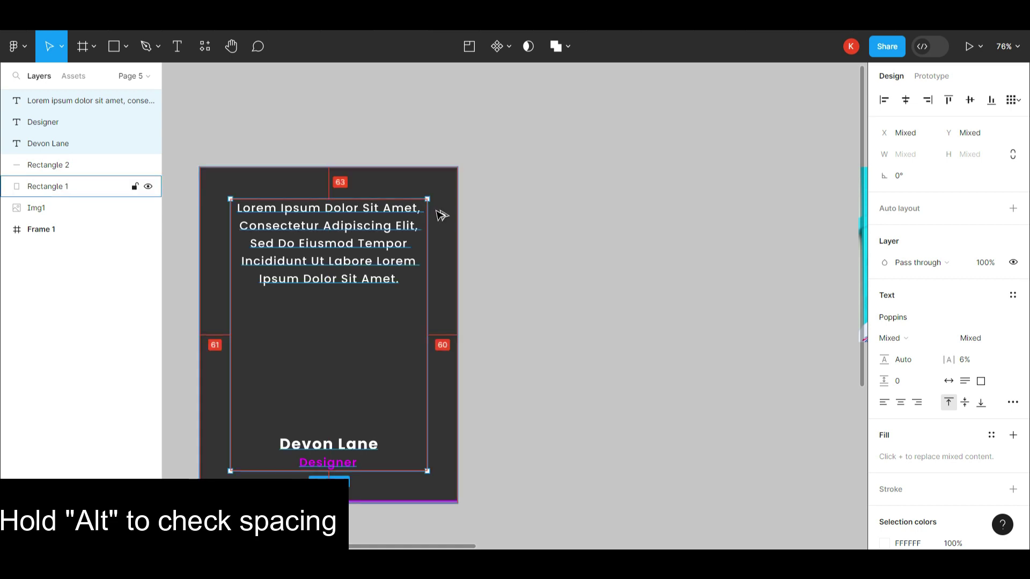
scroll(437, 211, "down", 3)
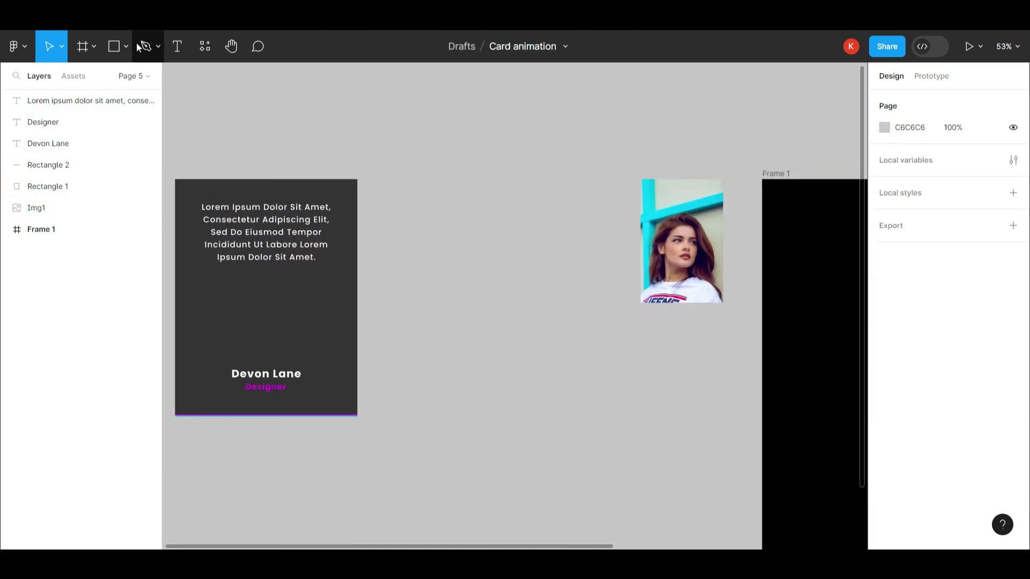
left_click(129, 46)
left_click(91, 125)
Draw a 232×232 white #FFFFFF circle beside the card.
left_click_drag(486, 209, 574, 297)
type("232")
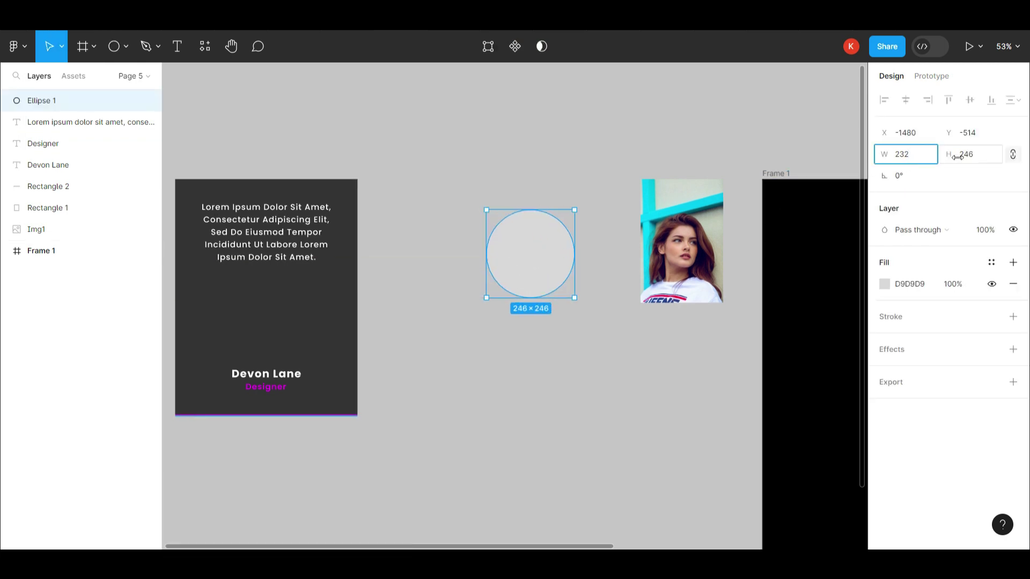
left_click(971, 161)
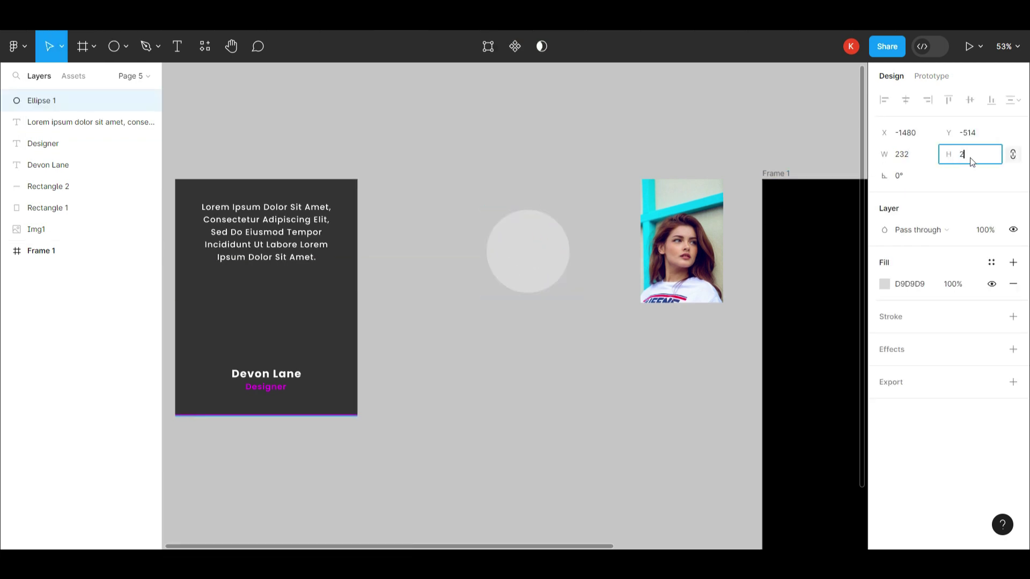
type("32")
left_click(883, 284)
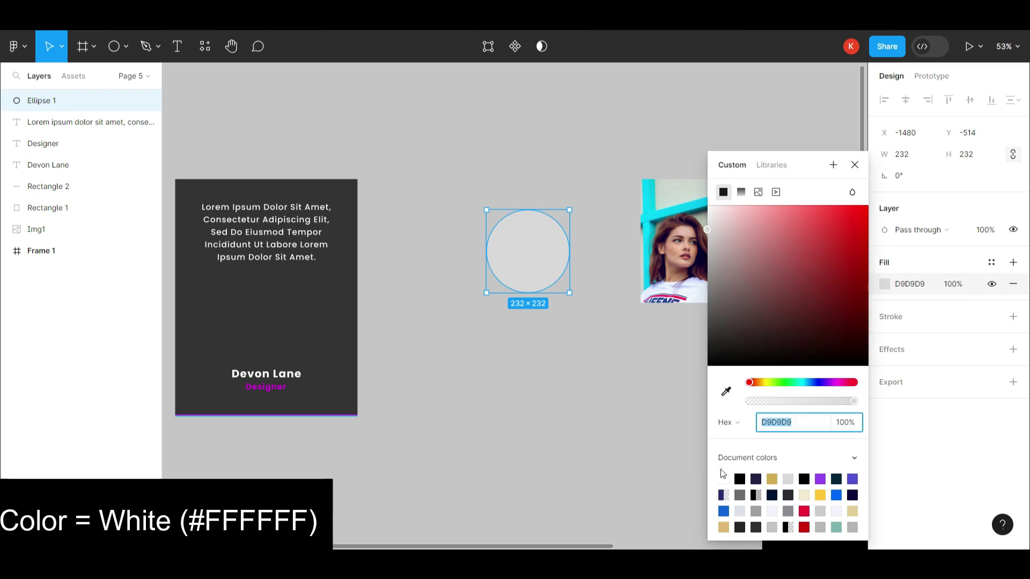
left_click(724, 478)
left_click(575, 377)
left_click(539, 265)
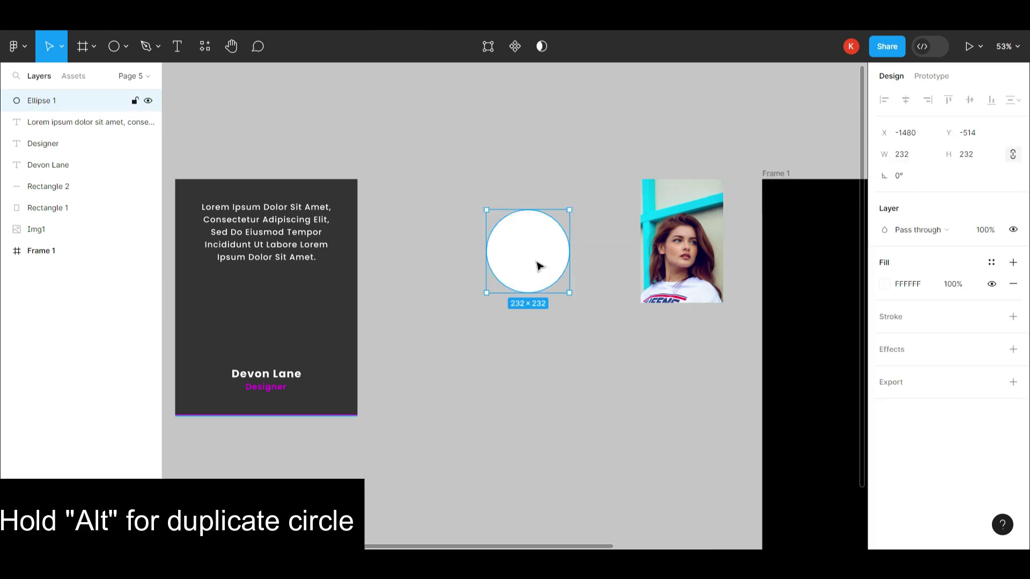
Duplicate the circle below at 220×220 and move the portrait photo over it.
left_click_drag(539, 266, 555, 365)
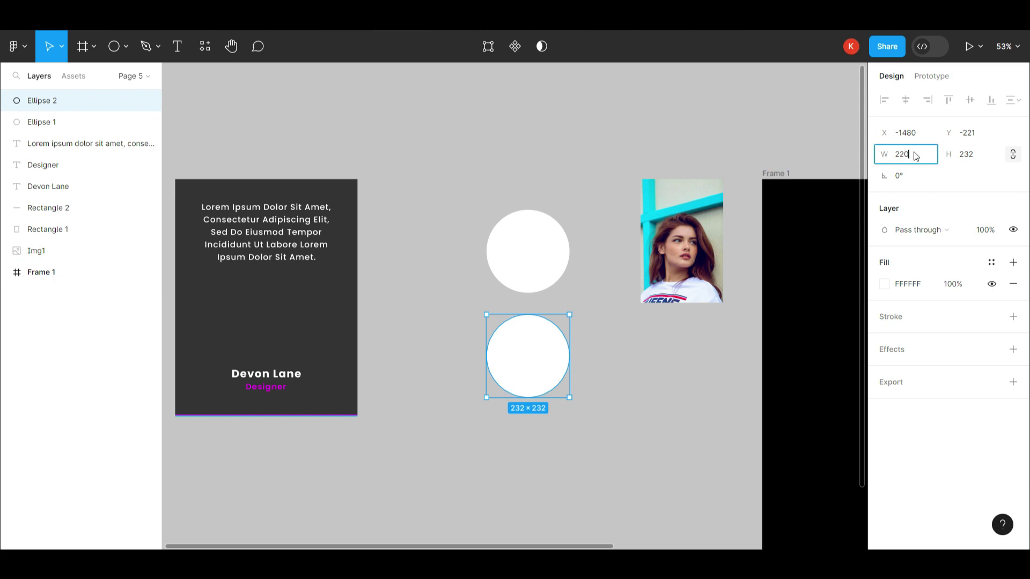
left_click(962, 155)
type("220")
key("Return")
left_click(753, 338)
left_click(680, 248)
left_click_drag(680, 247, 568, 351)
Mask the portrait with the 220 px circle and shift it so the face fills the circle.
right_click(587, 336)
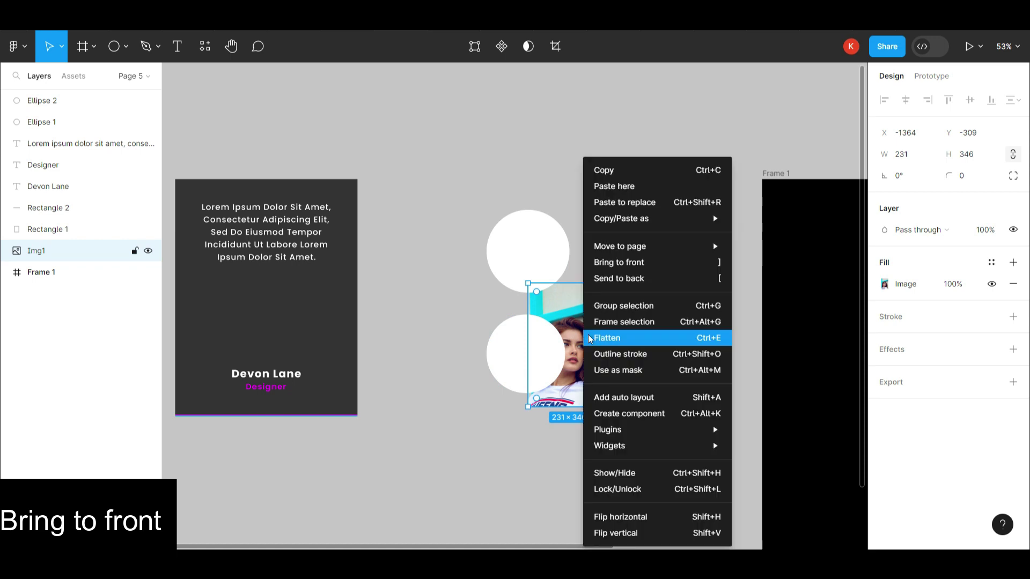
left_click(616, 262)
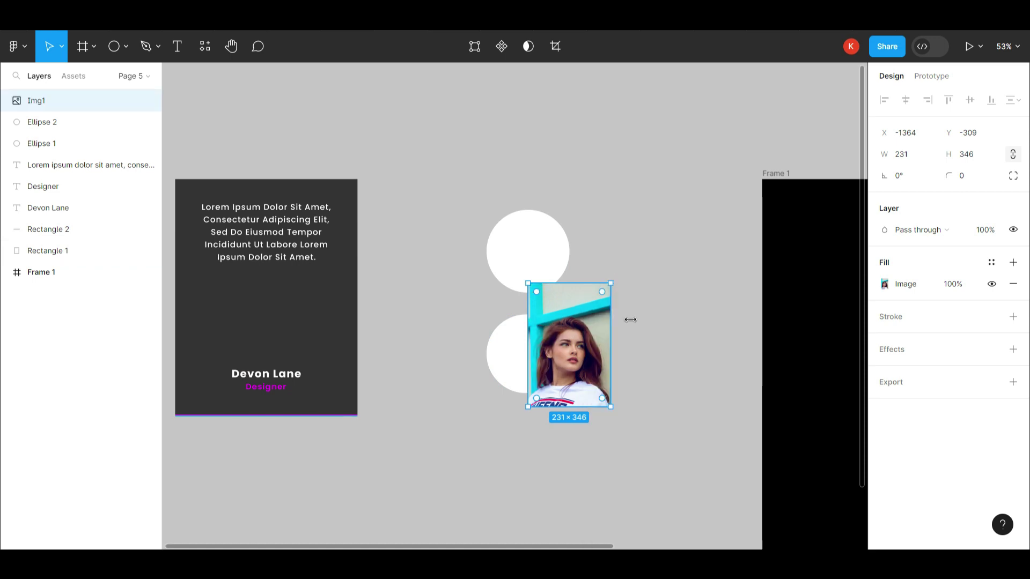
left_click(659, 370)
left_click_drag(464, 356, 586, 392)
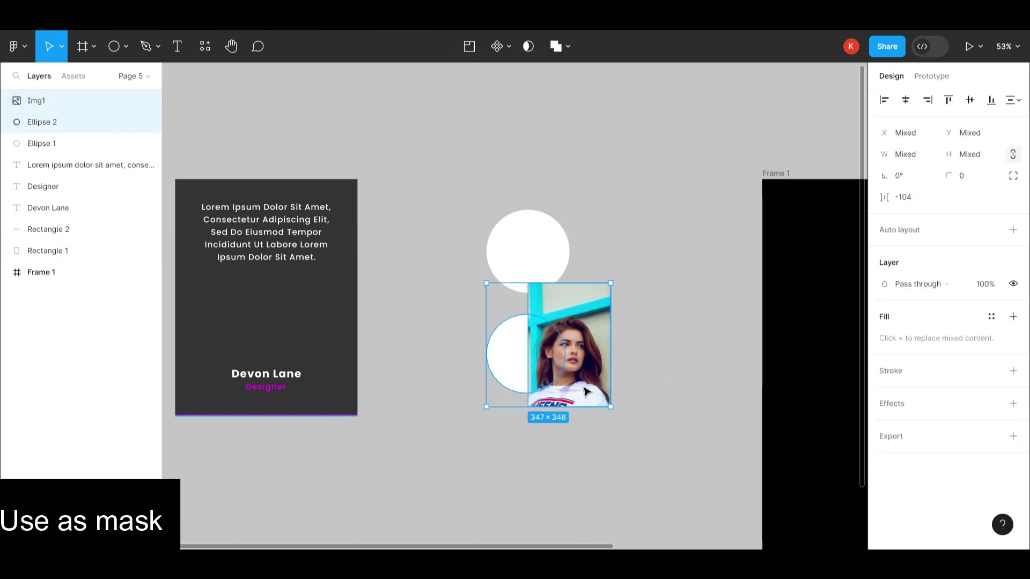
left_click(528, 46)
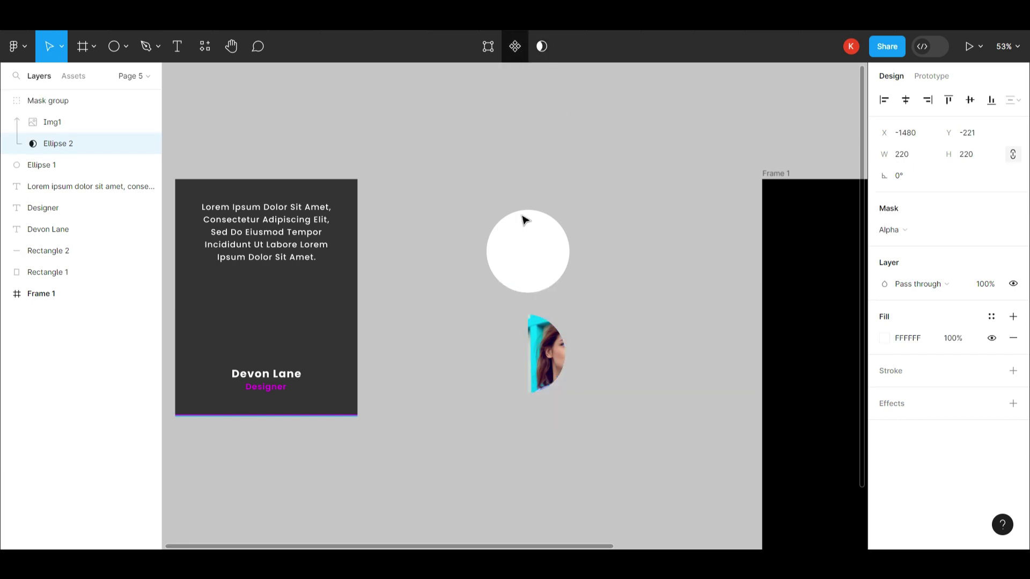
left_click(553, 377)
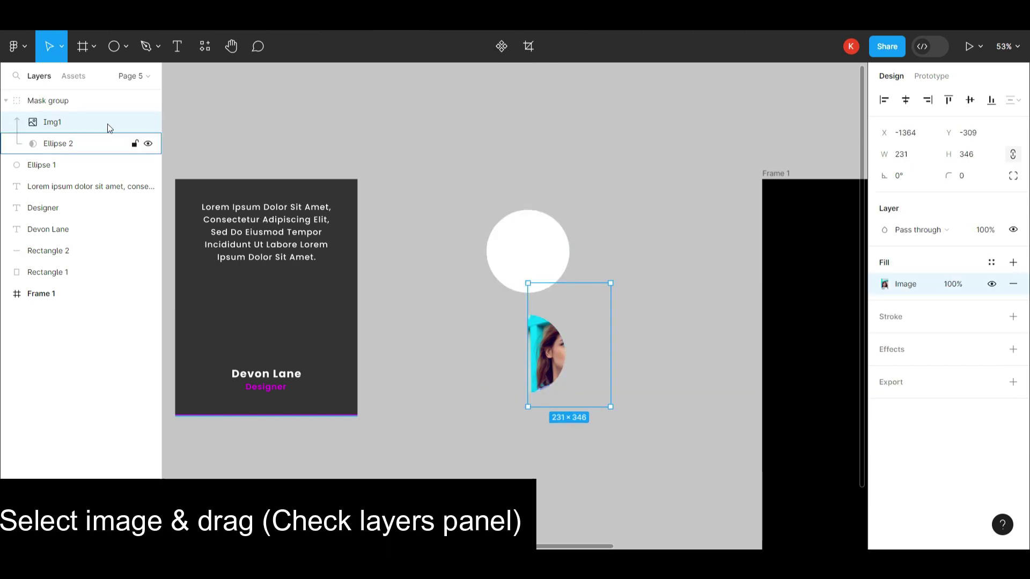
left_click_drag(551, 349, 511, 353)
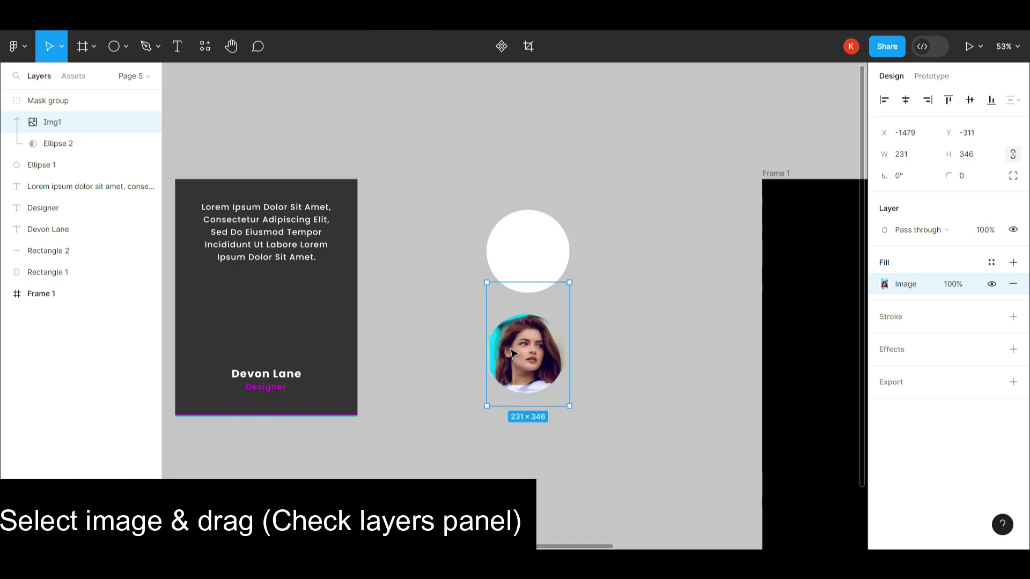
left_click(618, 370)
Centre the masked portrait and white ring on the card, just above the name.
left_click_drag(511, 374, 510, 268)
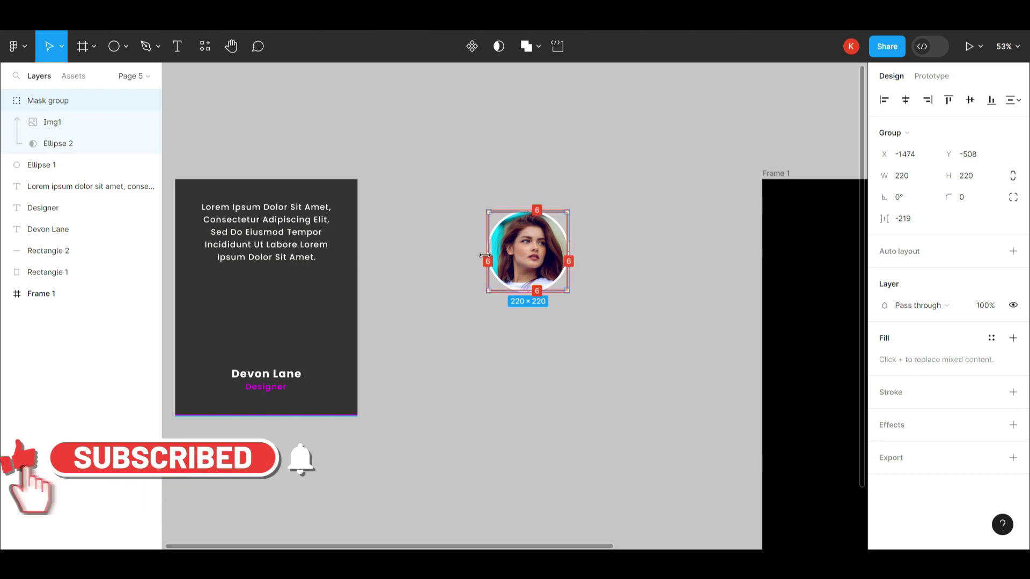
left_click(489, 252, "shift")
left_click_drag(515, 252, 264, 304)
scroll(328, 306, "left", 2)
left_click_drag(328, 306, 328, 315)
key("alt")
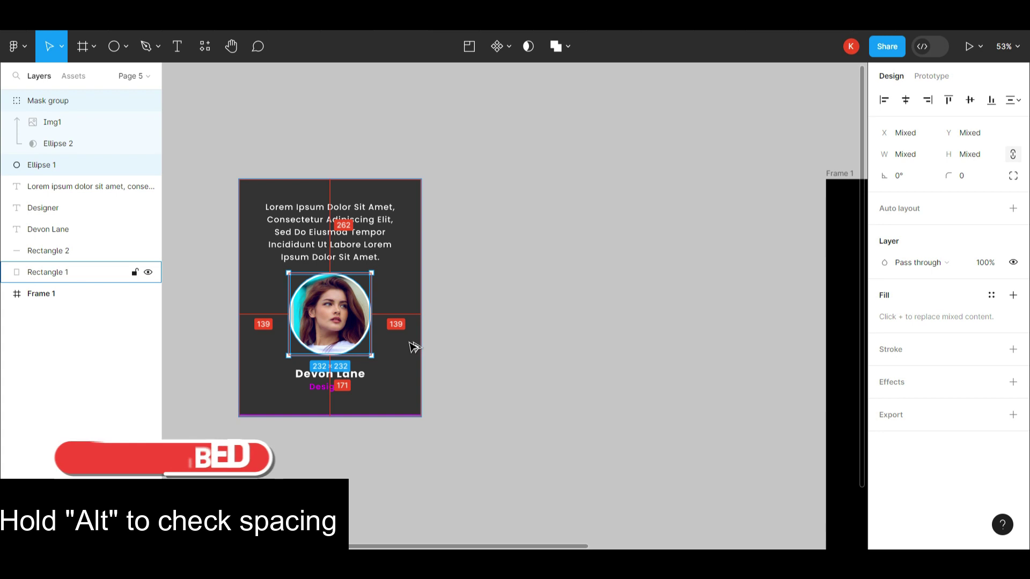
key("Down")
key("Down")
key("Down")
key("Down")
key("Down")
key("Down")
left_click(474, 386)
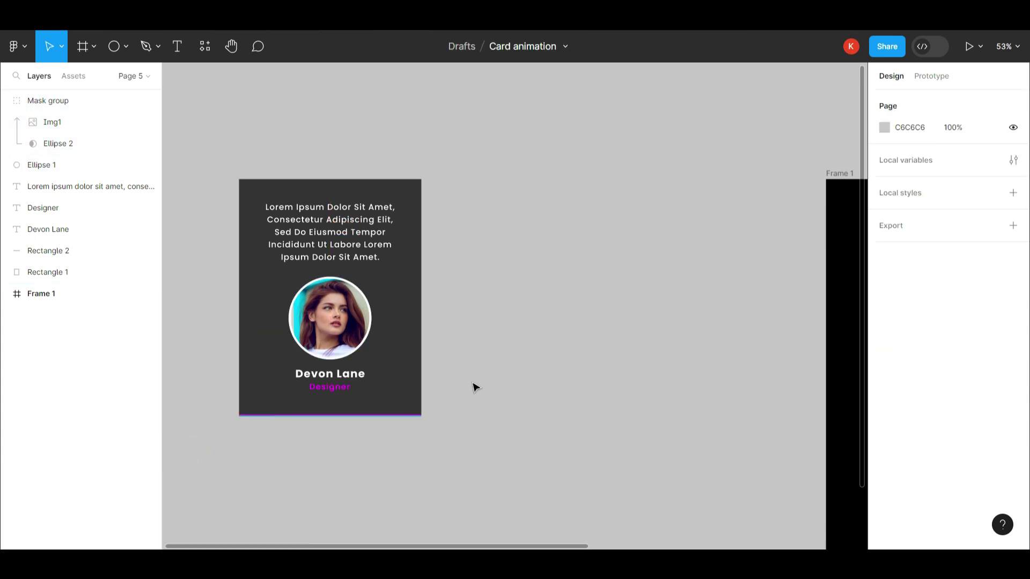
scroll(473, 386, "down", 2)
left_click_drag(280, 207, 439, 391)
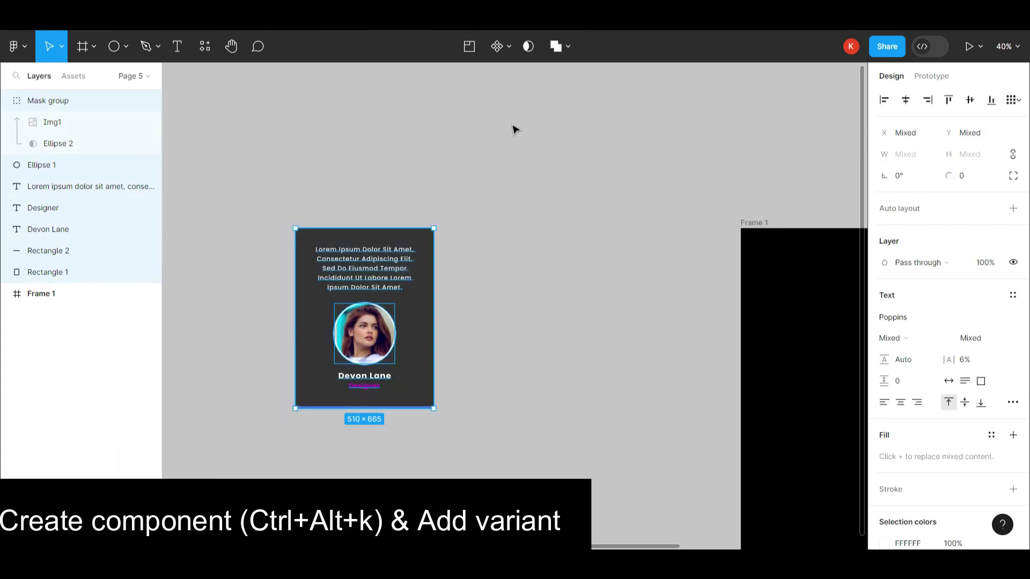
Make the card Component 1, add Variant2, and select its Rectangle 2.
left_click(496, 52)
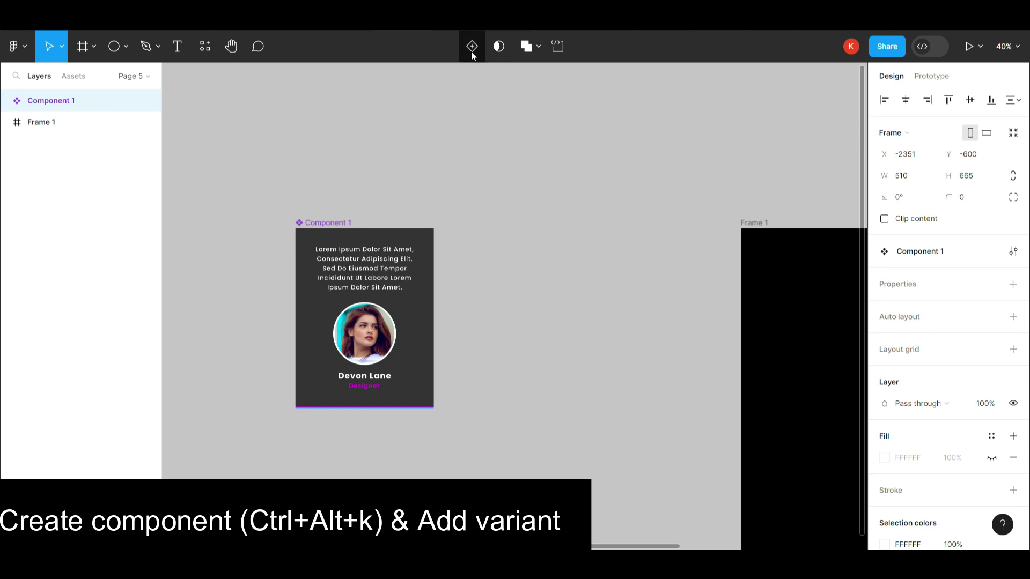
left_click(471, 52)
scroll(409, 311, "down", 2)
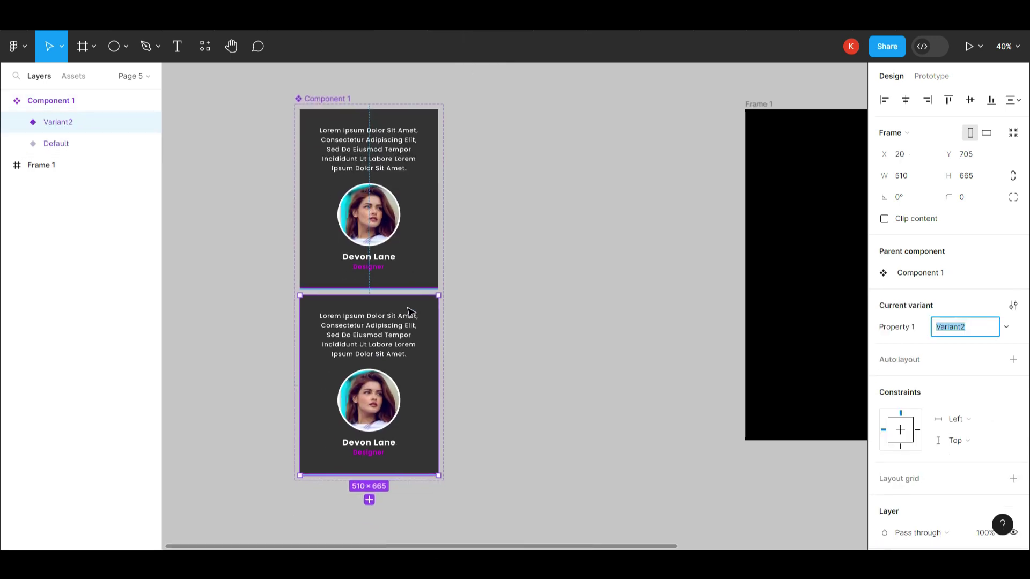
scroll(409, 311, "up", 5)
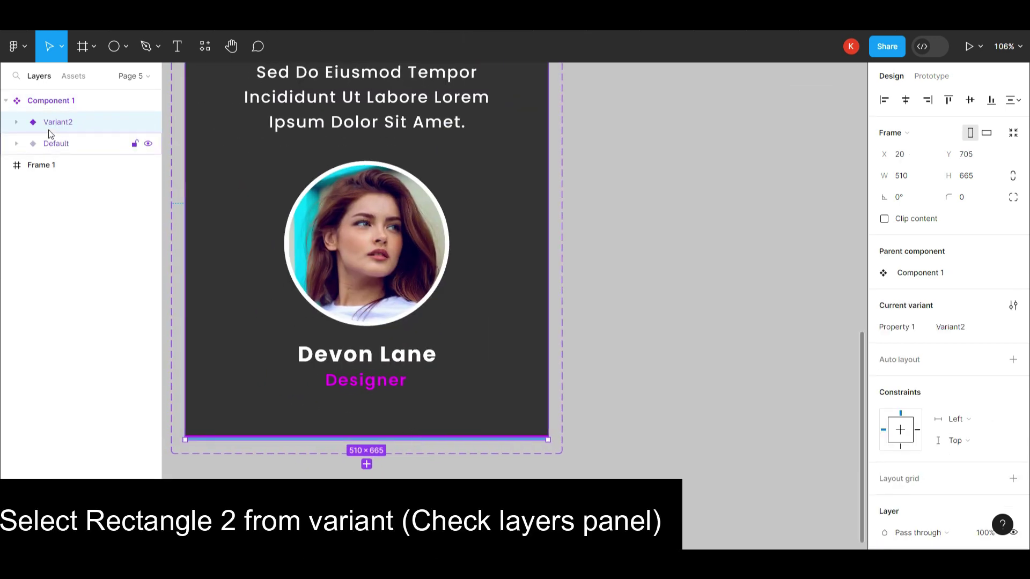
left_click(16, 122)
left_click(80, 293)
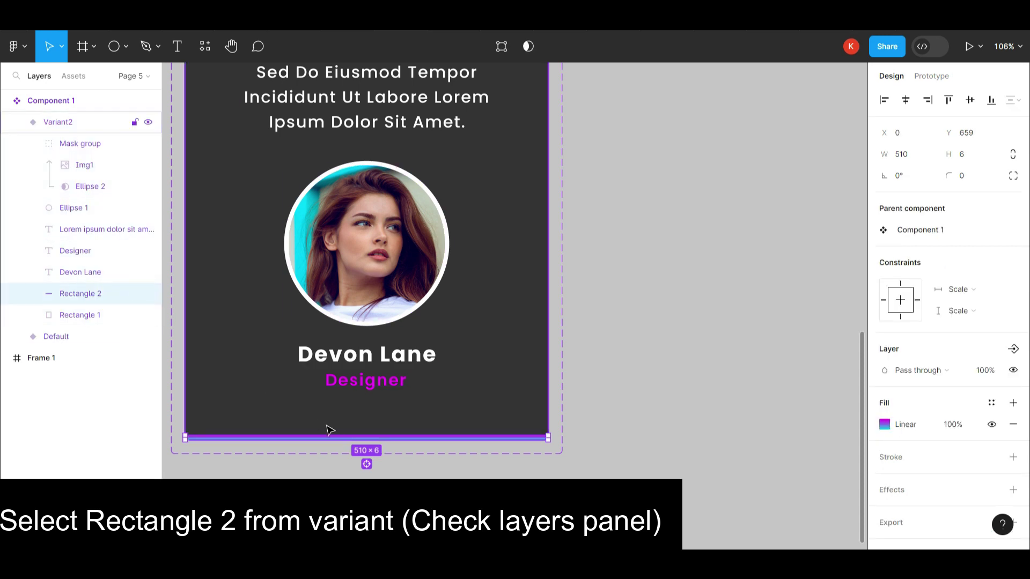
Stretch Variant2's gradient bar upward until it covers the entire card.
scroll(352, 444, "down", 1)
scroll(361, 430, "up", 2)
left_click_drag(361, 430, 374, 269)
scroll(374, 267, "down", 4)
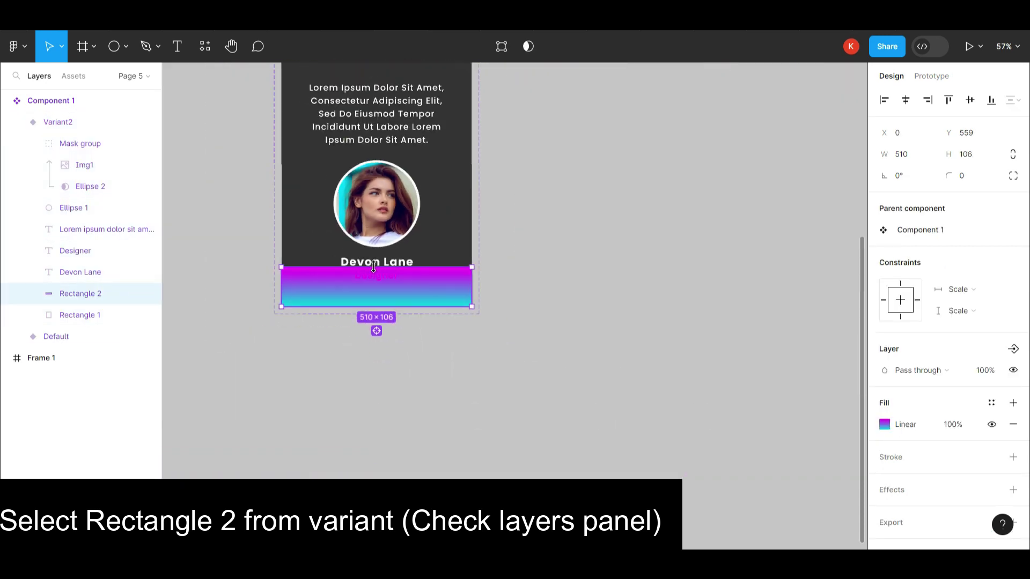
scroll(374, 267, "up", 3)
left_click_drag(387, 327, 375, 92)
scroll(375, 92, "up", 3)
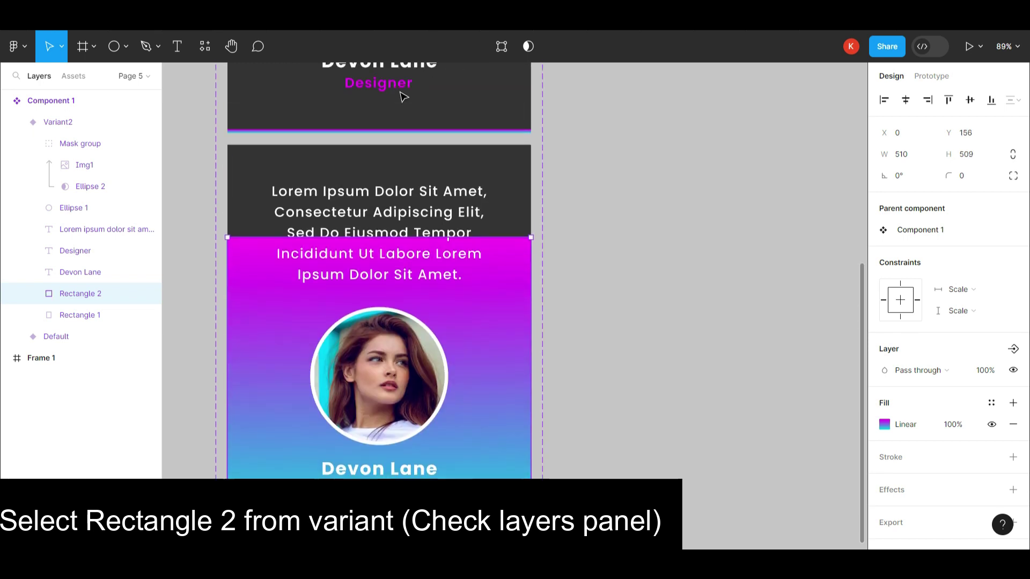
left_click_drag(370, 238, 373, 141)
scroll(375, 145, "down", 2)
scroll(398, 360, "down", 1)
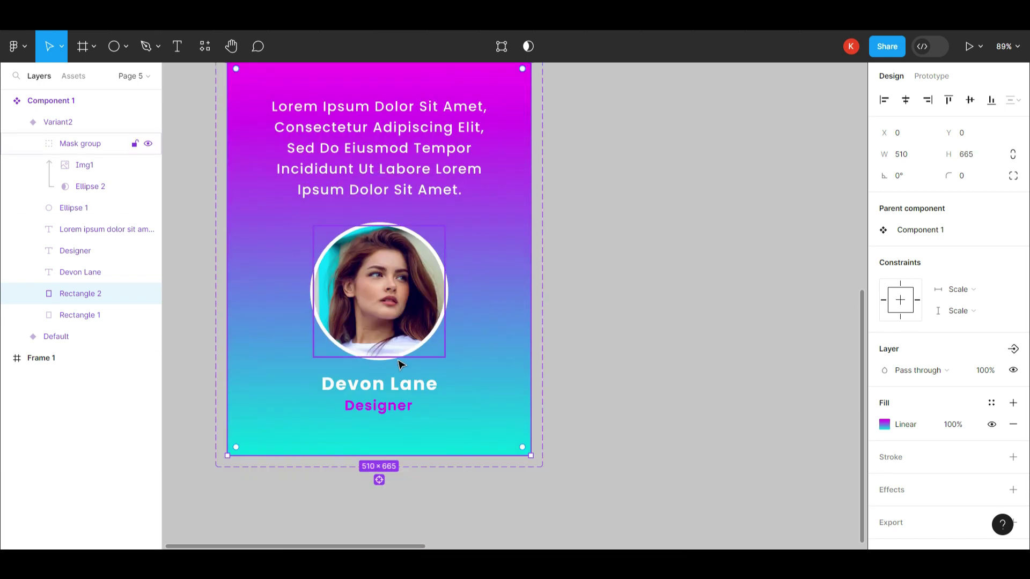
Set Variant2's Designer caption fill to white #FFFFFF.
left_click(400, 407)
scroll(900, 480, "down", 2)
left_click(885, 476)
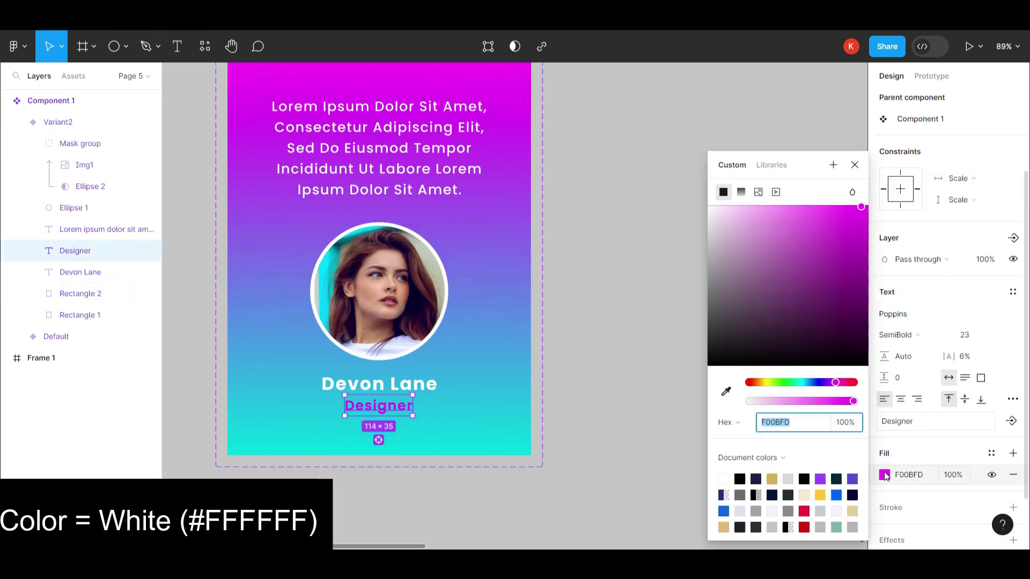
left_click(723, 479)
left_click(570, 446)
key("shift+1")
Link Default to Variant2 with a While hovering trigger, Smart animate, Ease out 300 ms.
left_click(531, 278)
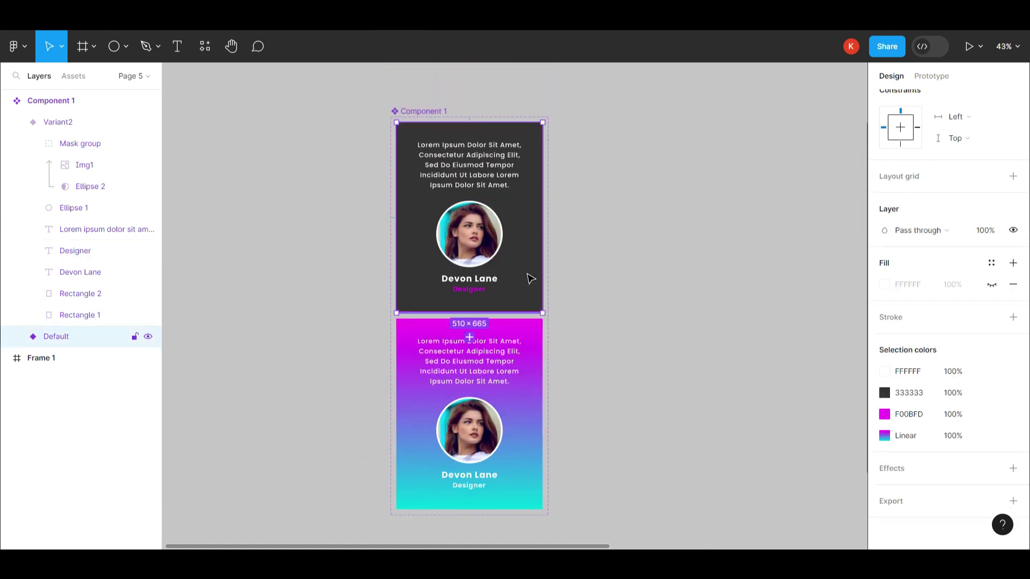
left_click(941, 77)
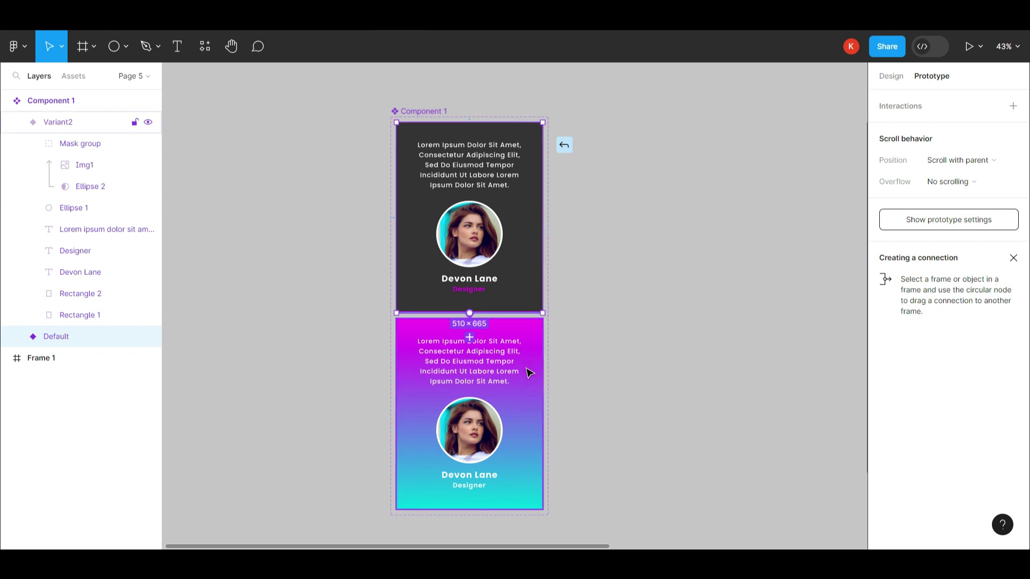
left_click_drag(543, 217, 525, 369)
left_click(432, 351)
left_click(428, 384)
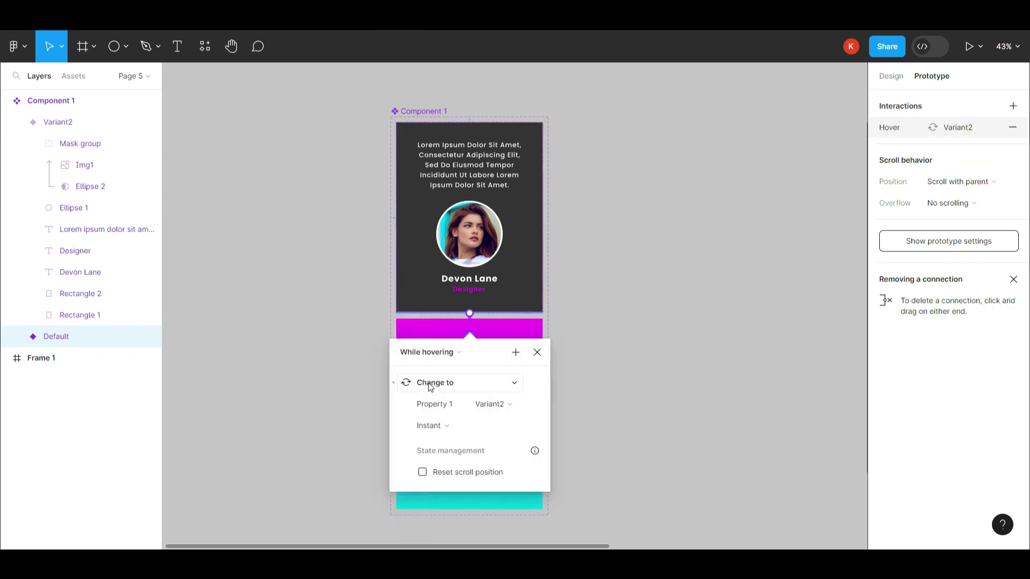
left_click(437, 426)
left_click(448, 443)
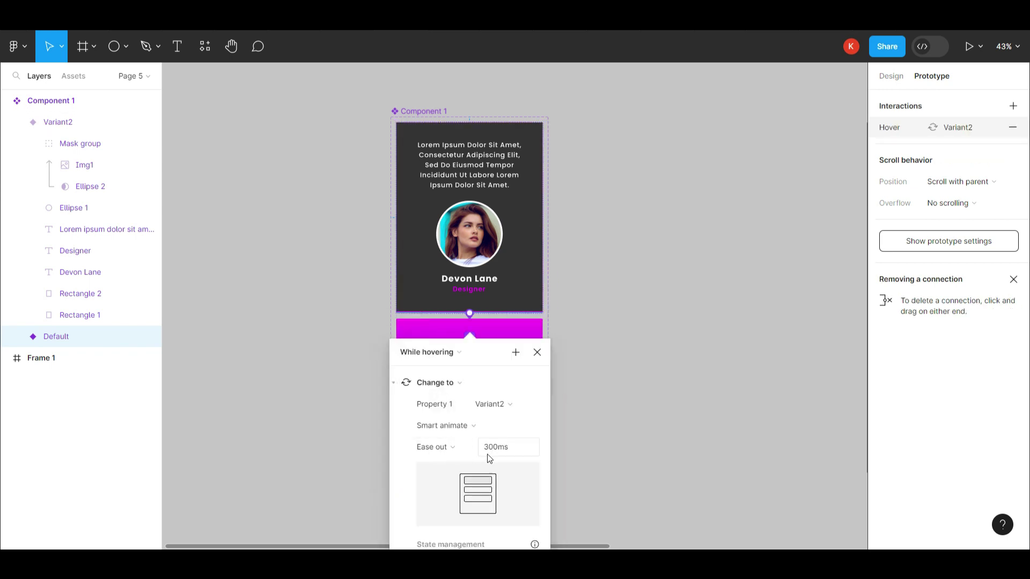
left_click(537, 352)
left_click(588, 384)
Extend Component 1 downward and move Variant2 about 150 px lower within the set.
scroll(592, 385, "down", 2)
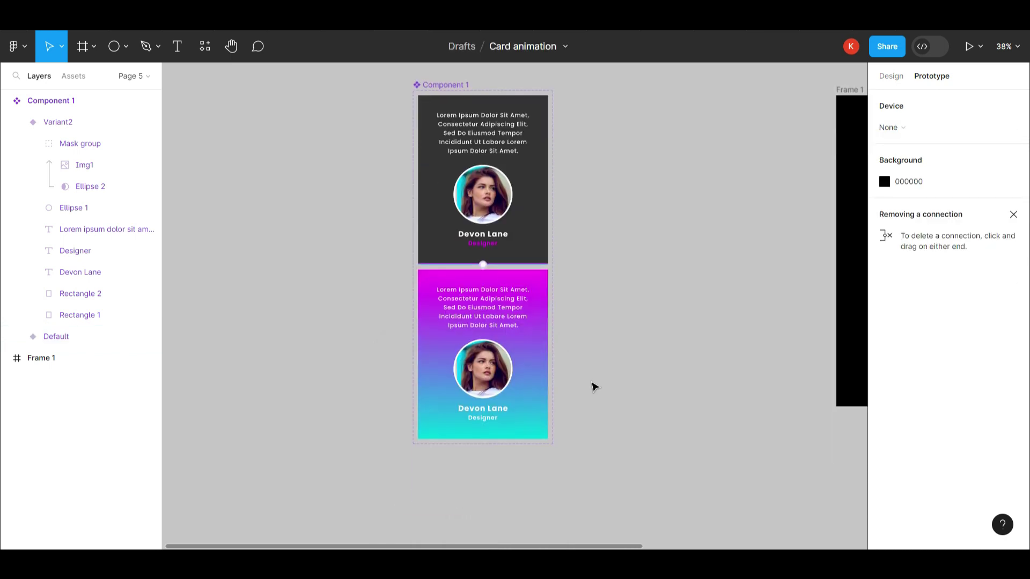
left_click(445, 84)
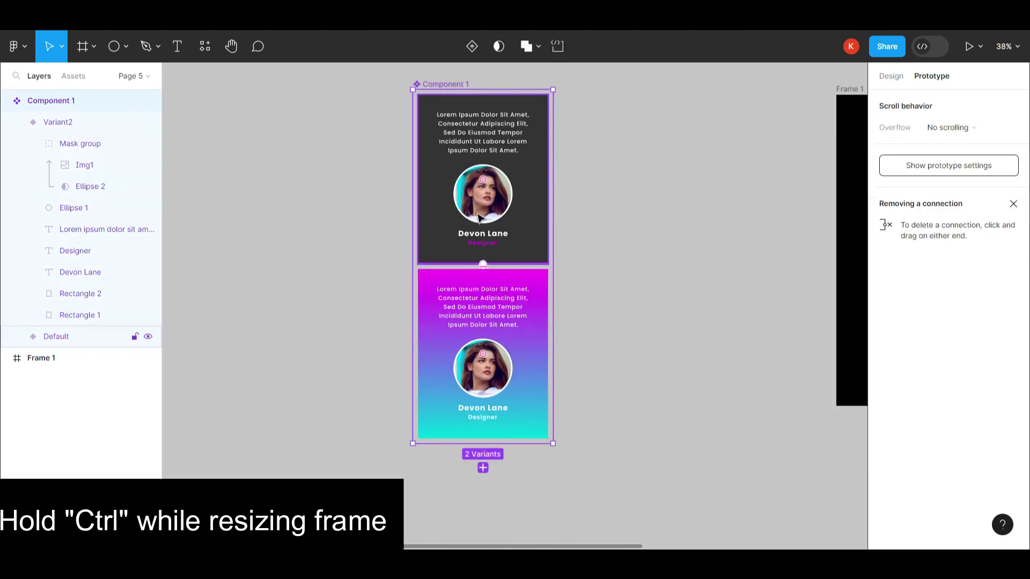
left_click_drag(458, 441, 453, 534)
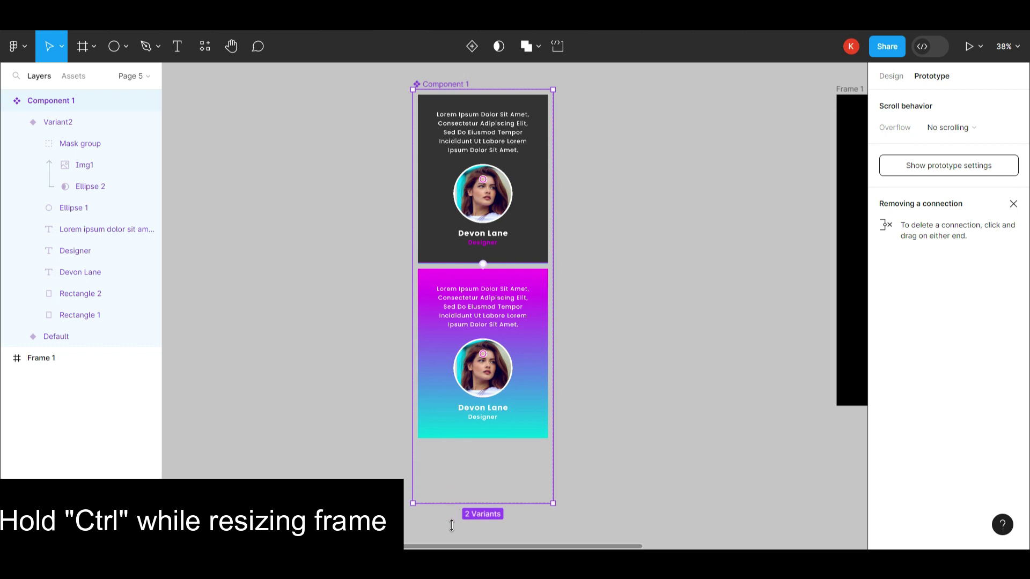
left_click(466, 367)
left_click_drag(465, 367, 466, 449)
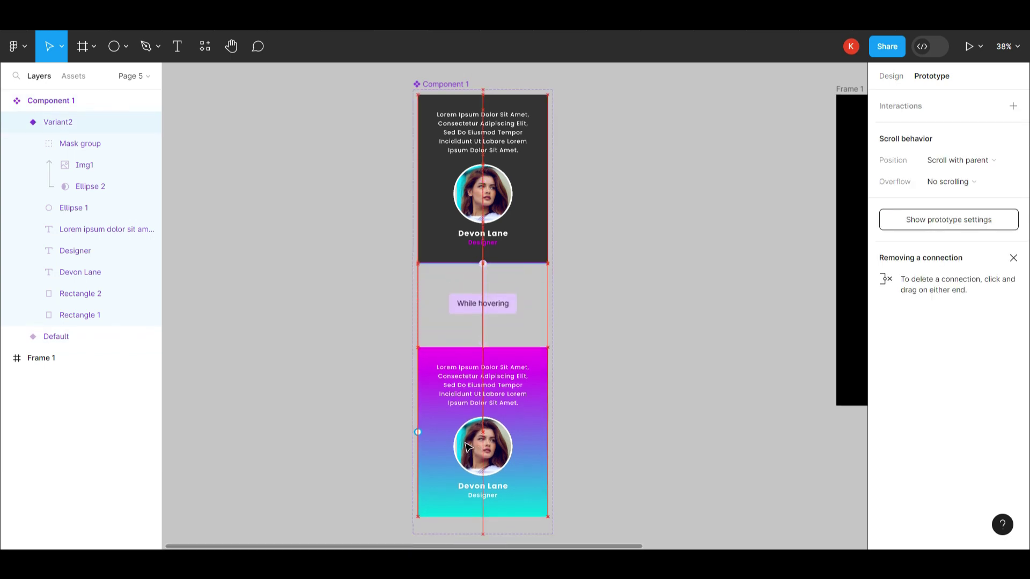
left_click(886, 80)
left_click(644, 223)
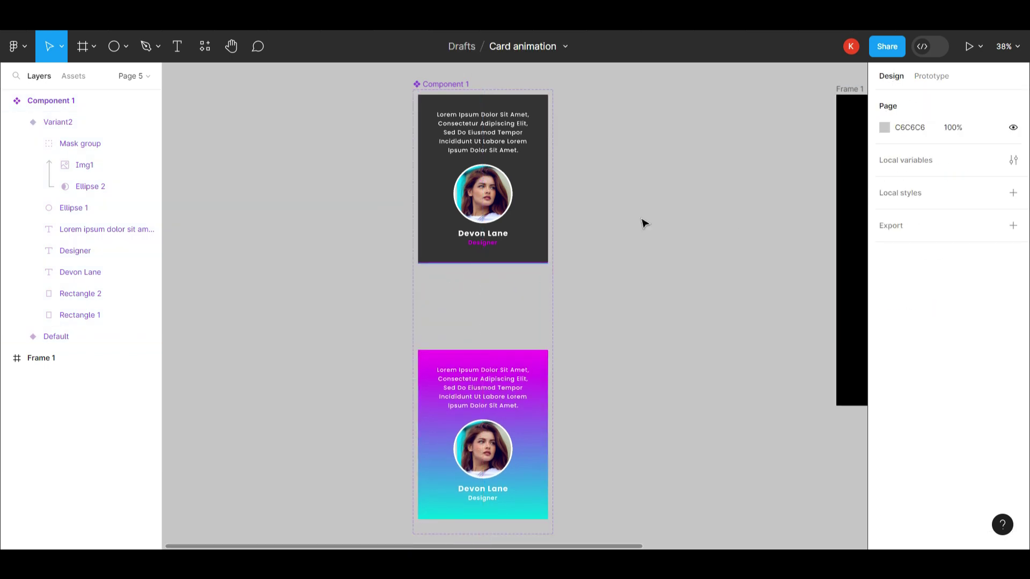
left_click(534, 228)
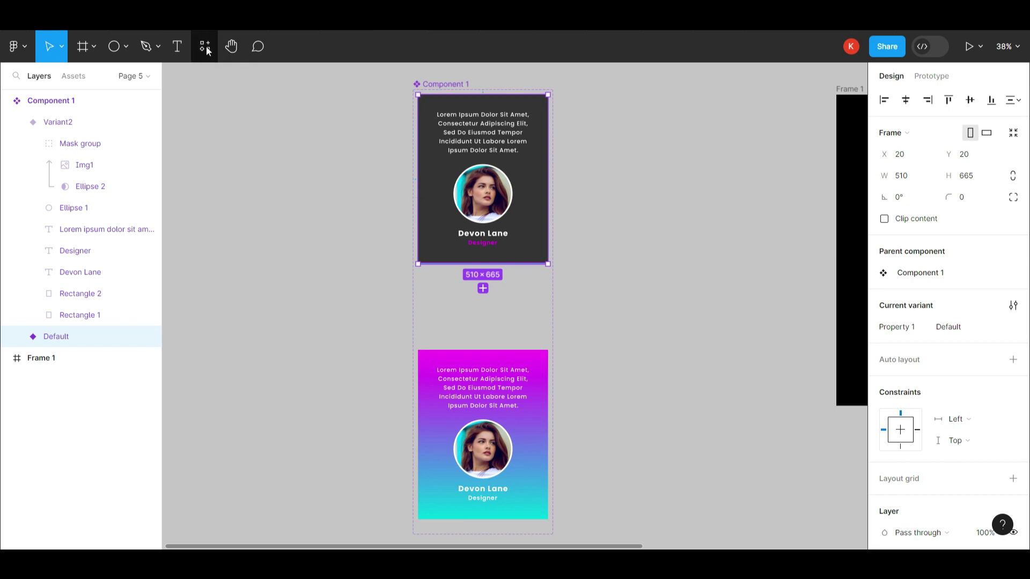
Create a cropped, blurred Reflect reflection of the Default card and move it left.
left_click(206, 46)
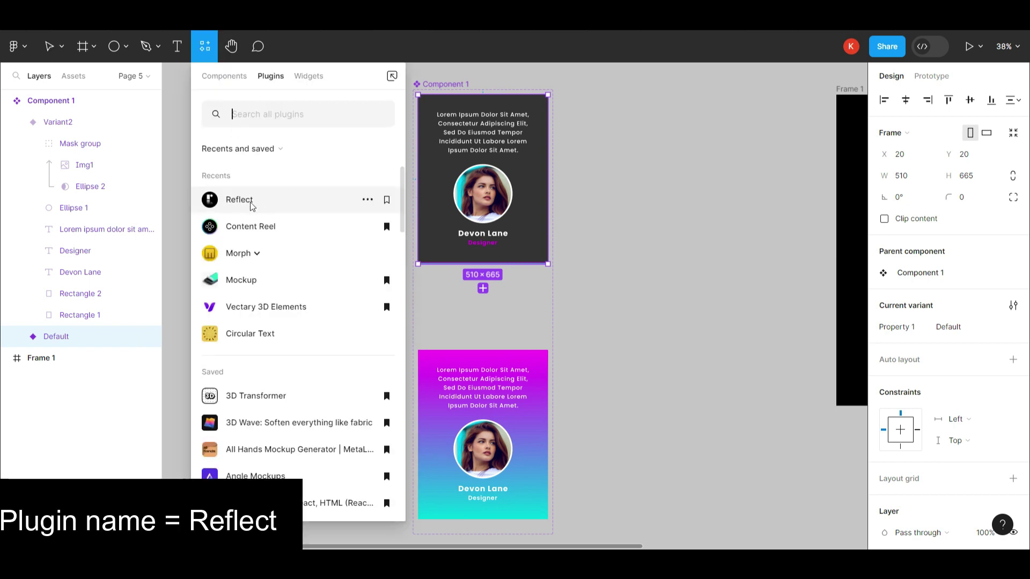
left_click(239, 200)
scroll(357, 285, "right", 3)
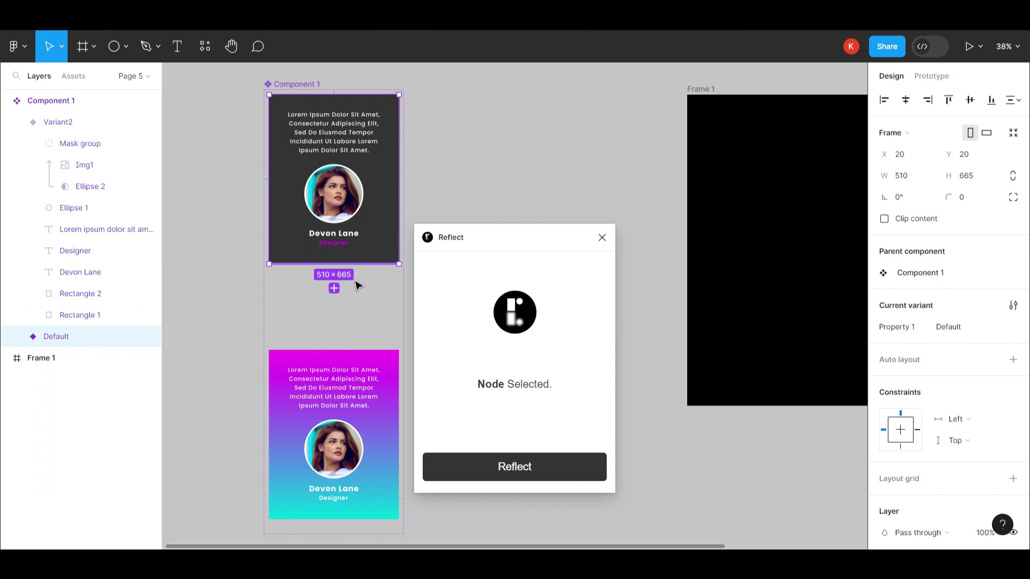
scroll(357, 285, "up", 3)
left_click(492, 467)
mouse_move(518, 332)
left_mouse_down()
mouse_move(494, 332)
mouse_move(535, 361)
left_mouse_up()
left_click_drag(493, 425, 488, 423)
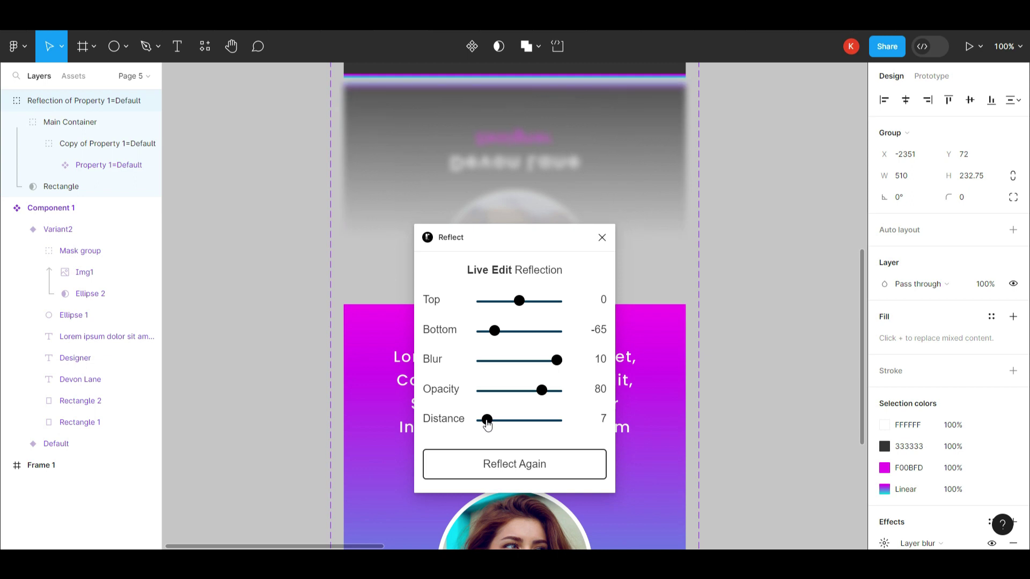
left_click(602, 237)
scroll(743, 328, "down", 3)
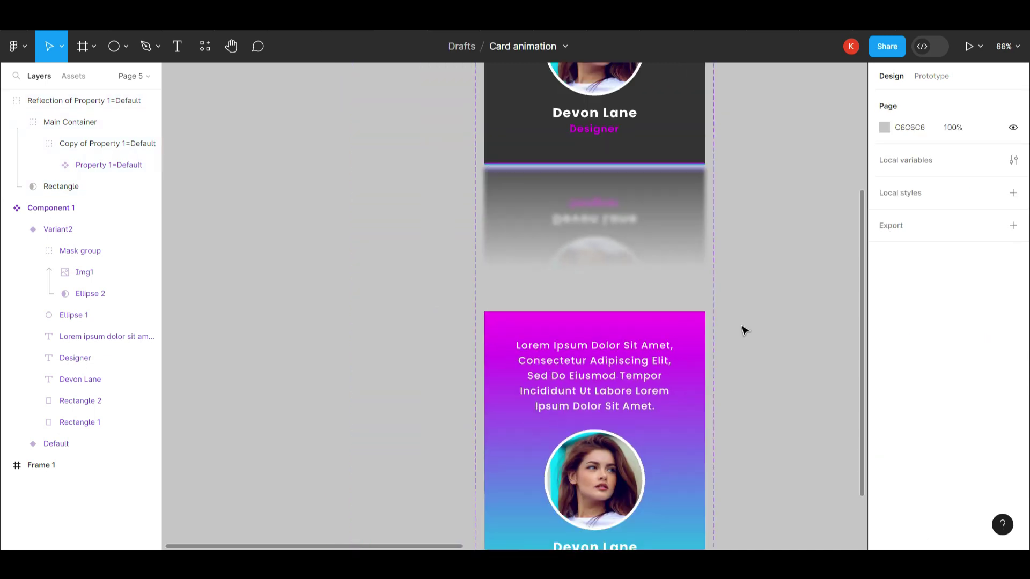
scroll(635, 310, "up", 3)
mouse_move(635, 311)
left_mouse_down()
mouse_move(495, 287)
mouse_move(280, 288)
left_mouse_up()
scroll(511, 327, "down", 3)
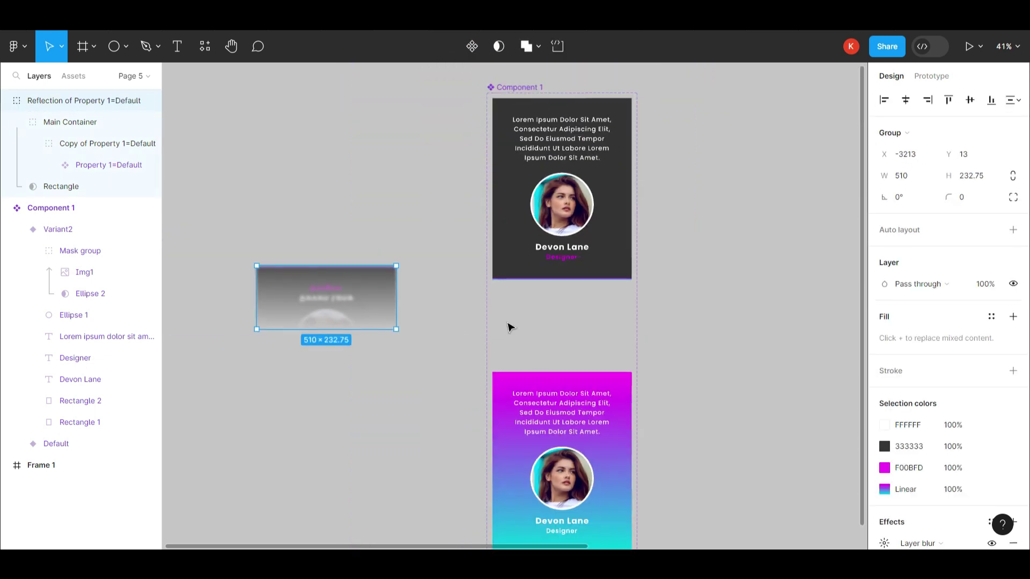
scroll(534, 317, "down", 4)
Reflect Variant2 with Bottom -65, Blur 10, Distance 3, and move the reflection left.
left_click(602, 281)
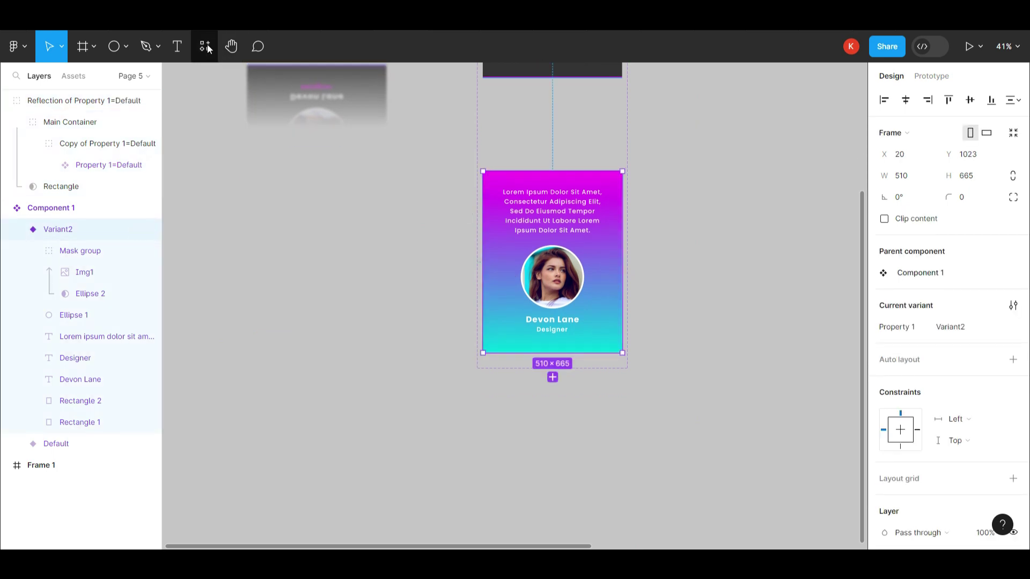
left_click(205, 46)
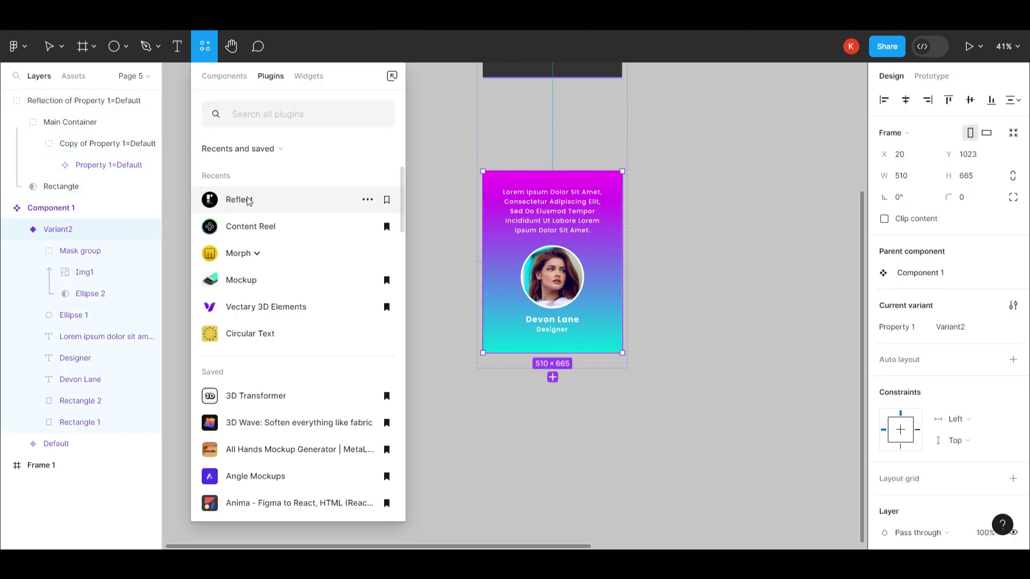
left_click(240, 199)
left_click(554, 474)
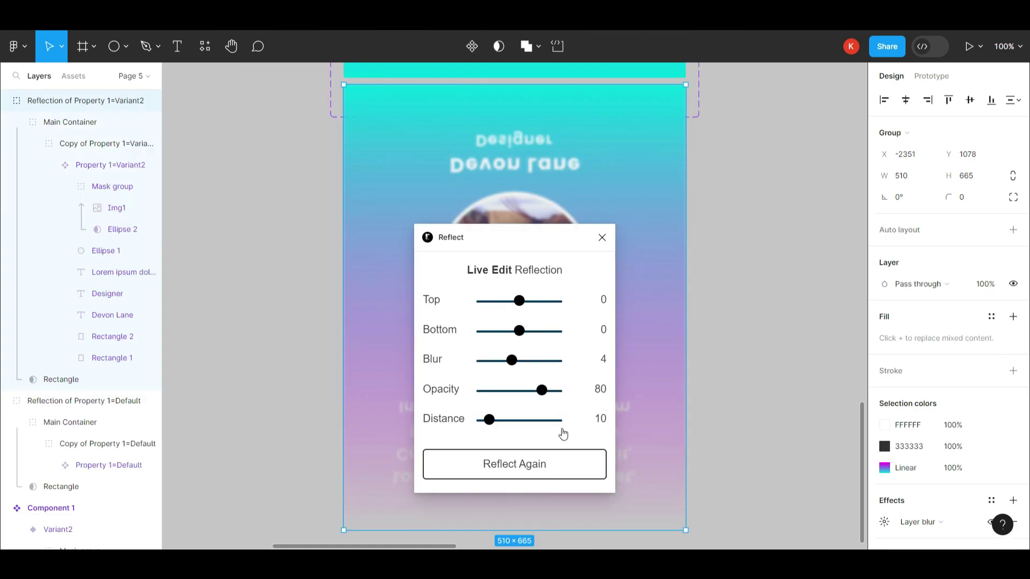
left_click_drag(518, 332, 497, 336)
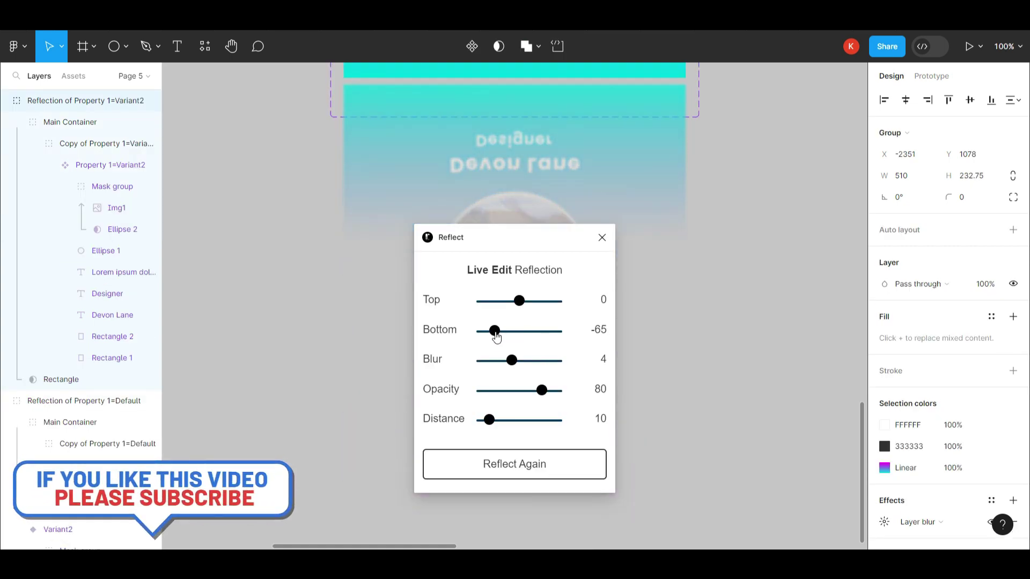
left_click_drag(489, 423, 485, 424)
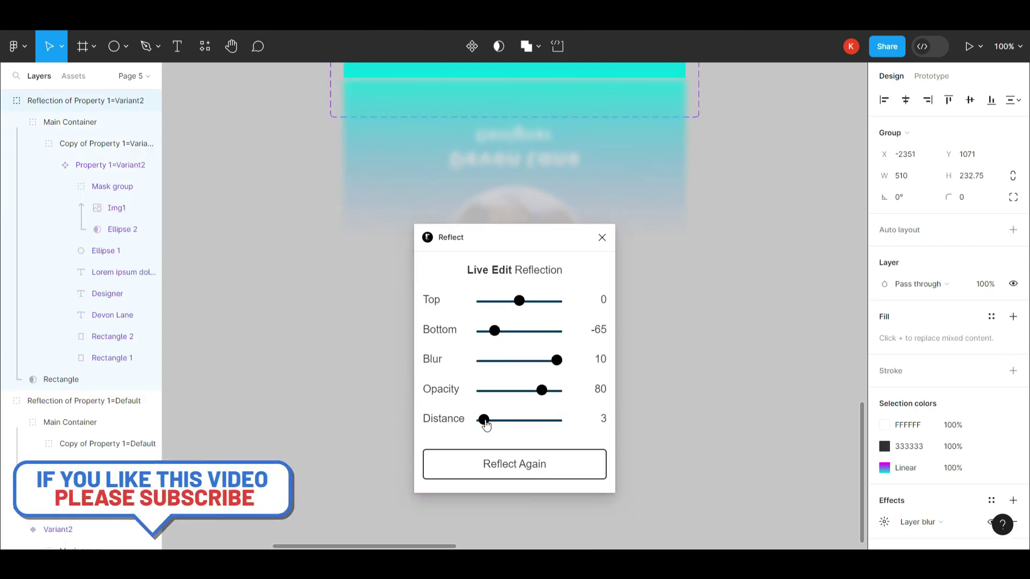
left_click(602, 238)
scroll(606, 239, "down", 10)
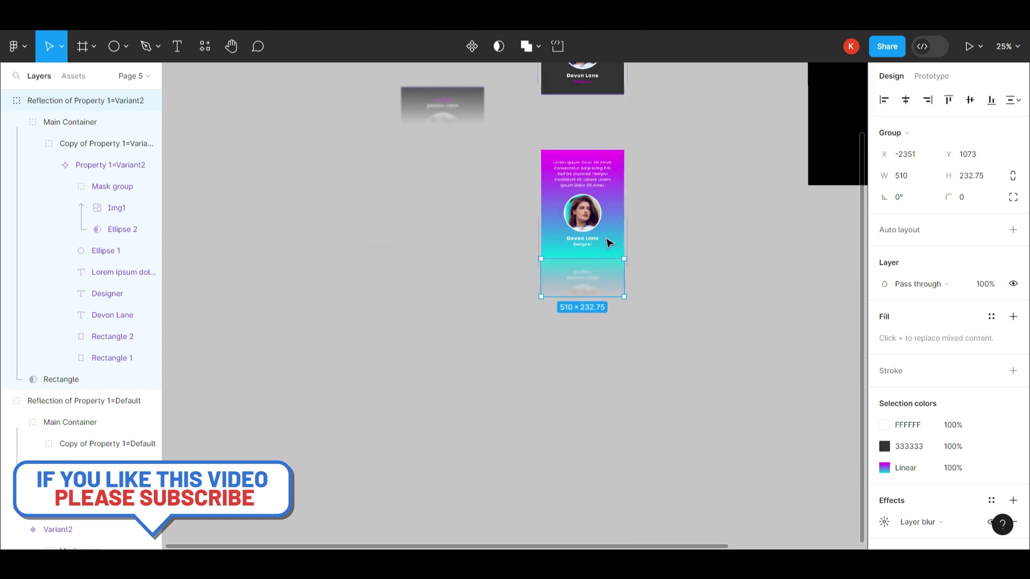
left_click_drag(600, 340, 466, 232)
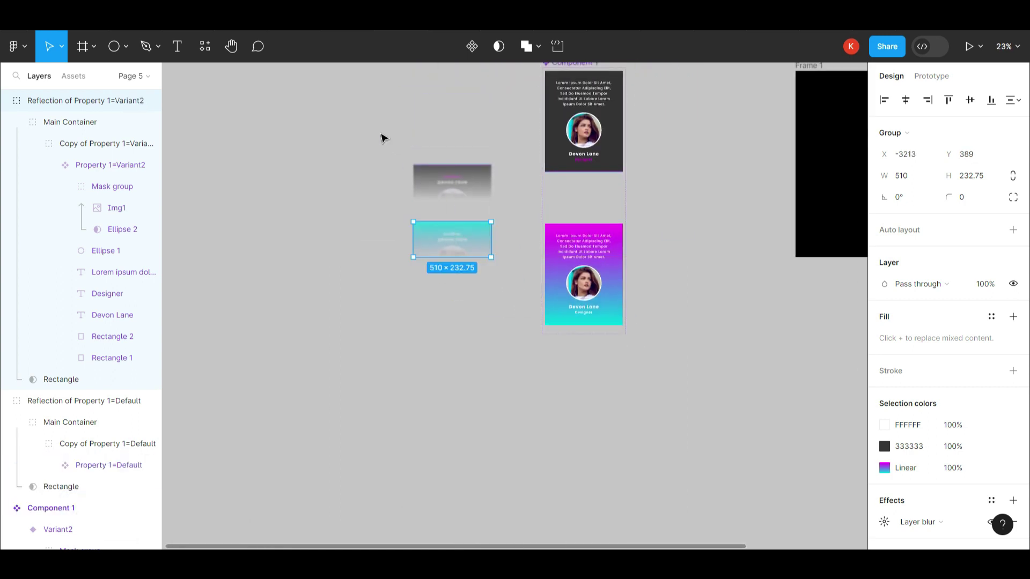
Export both reflection groups together as 2x PNG images.
left_click_drag(381, 136, 490, 277)
scroll(977, 452, "down", 3)
left_click(1012, 500)
scroll(962, 481, "down", 2)
left_click(903, 470)
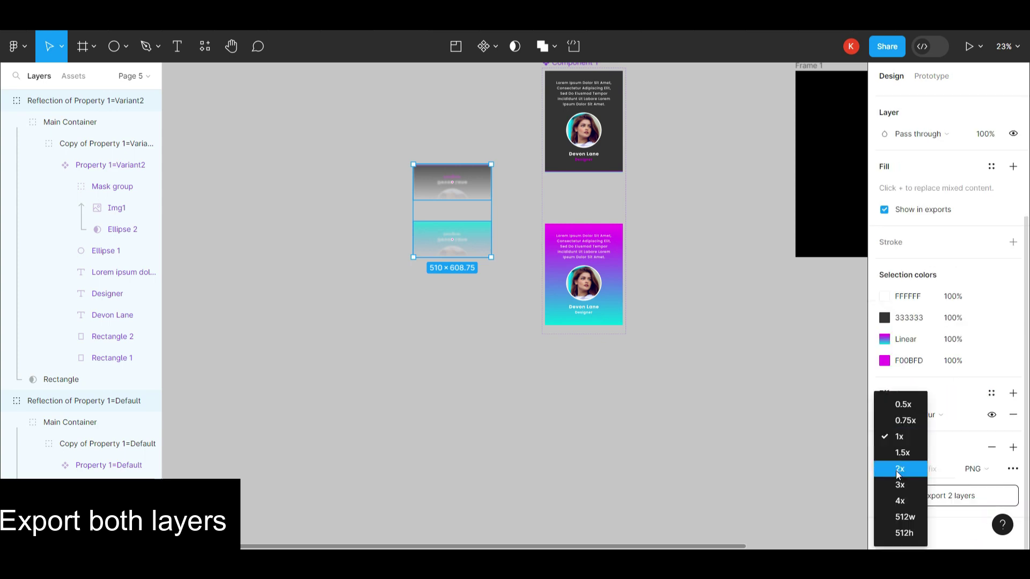
left_click(903, 470)
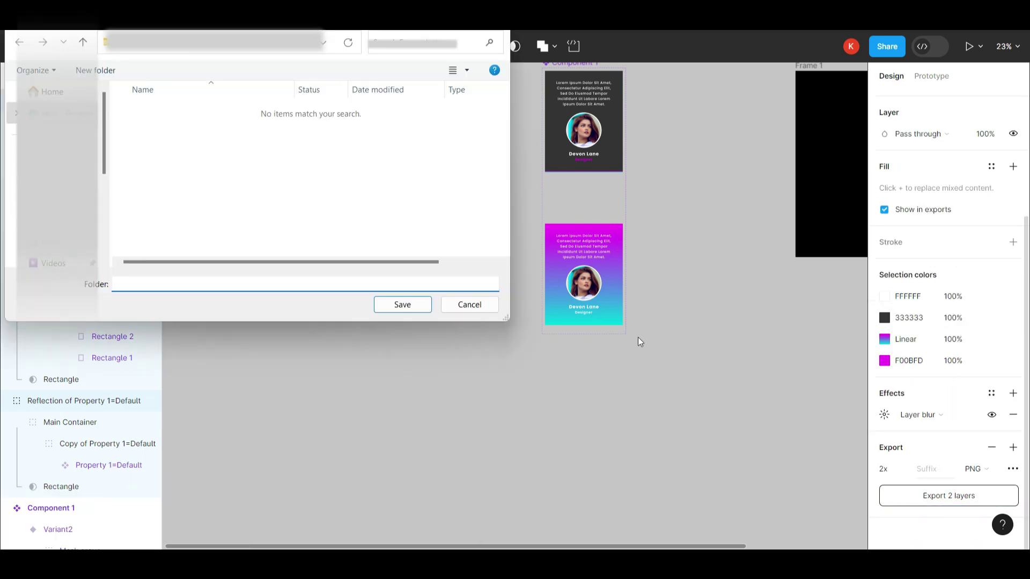
left_click(418, 305)
Move the reflection groups further left to clear space on the canvas.
left_click(479, 351)
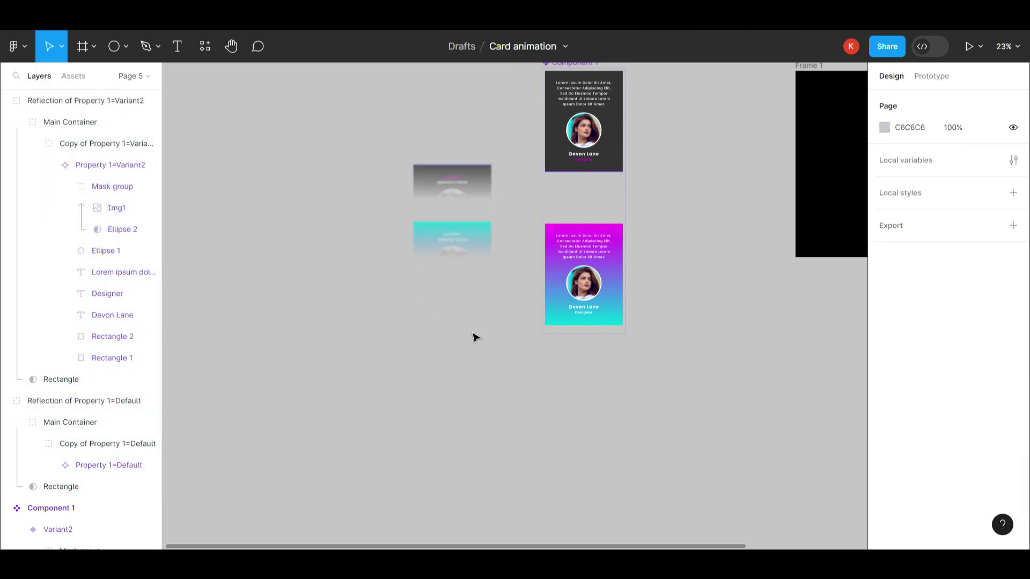
left_click(478, 177)
left_click_drag(477, 177, 276, 177)
left_click(276, 177)
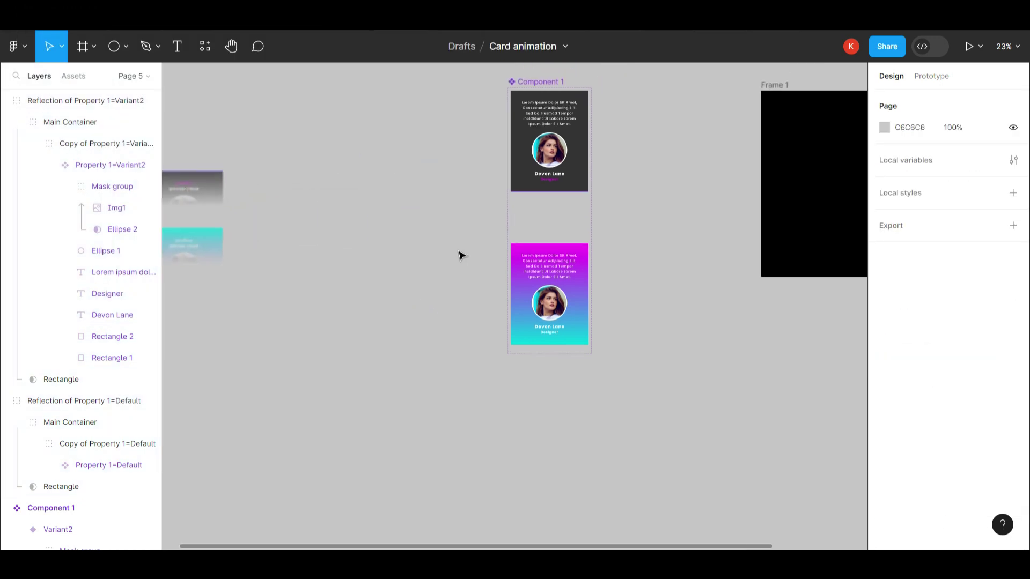
scroll(459, 255, "up", 3)
Place both exported reflection PNGs onto the canvas, moving the grey one up near the cards.
left_click(18, 46)
mouse_move(34, 106)
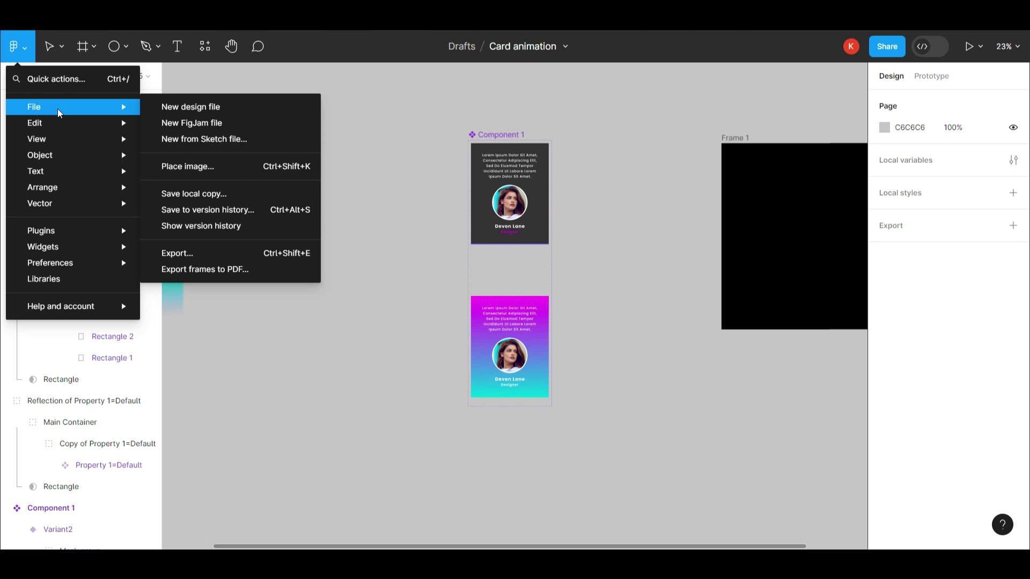
left_click(185, 167)
left_click(175, 223)
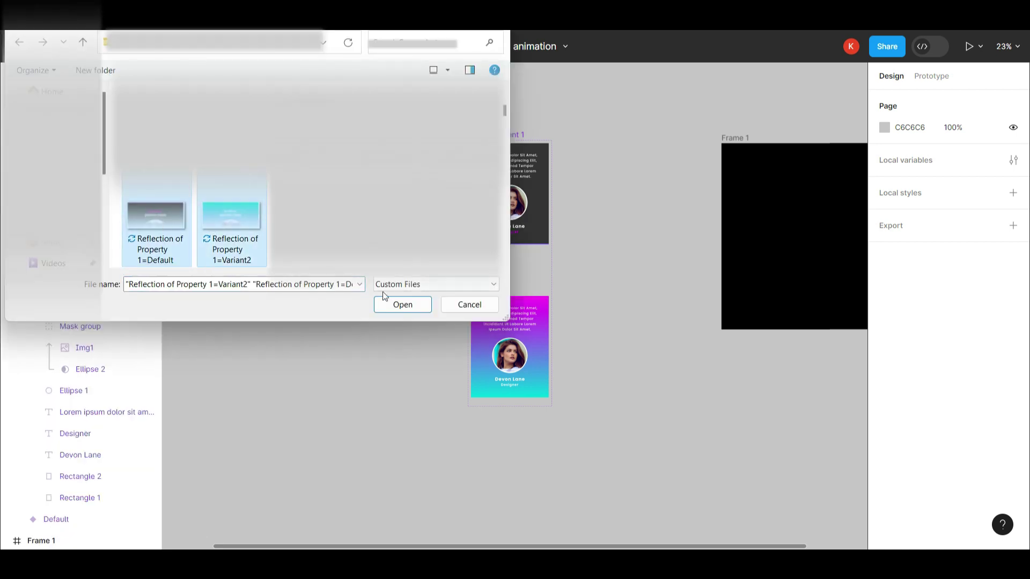
left_click(394, 302)
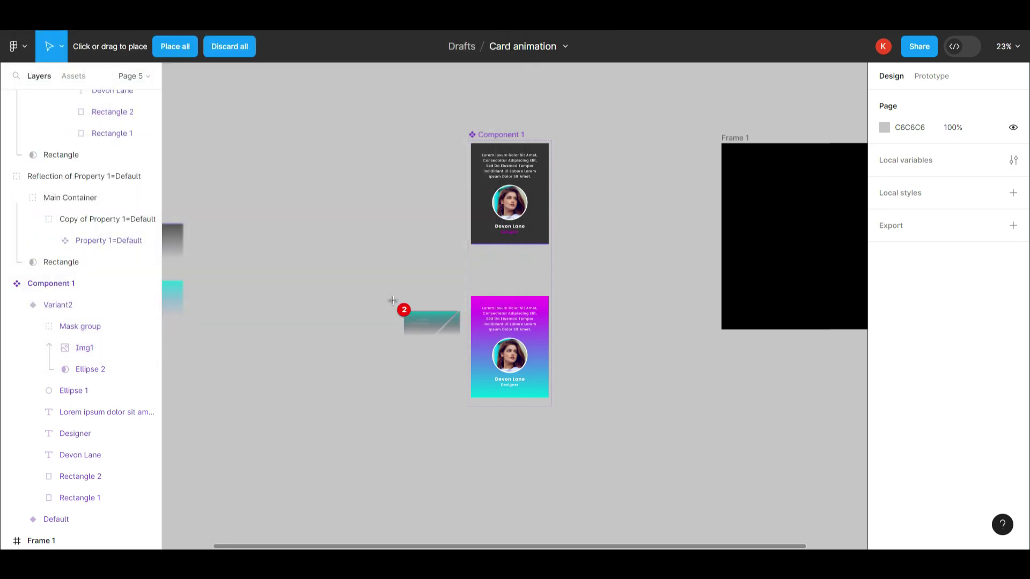
left_click(261, 250)
left_click(255, 306)
left_click(279, 265)
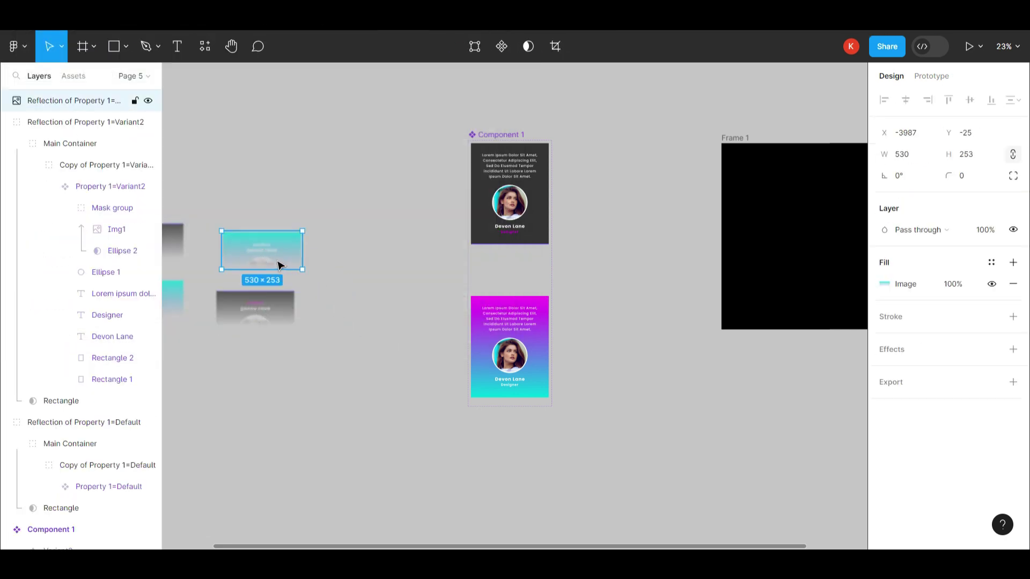
left_click_drag(279, 265, 431, 406)
left_click_drag(279, 316, 442, 282)
Position the grey reflection image snugly under the dark card and rename it Reflection Img.
scroll(621, 275, "up", 5)
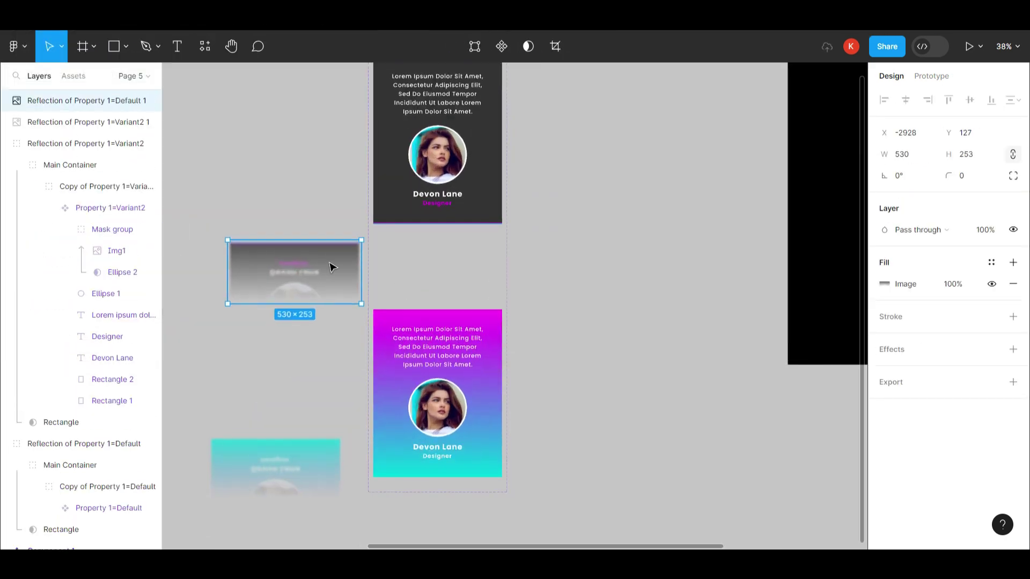
left_click_drag(330, 266, 473, 252)
scroll(456, 230, "up", 10)
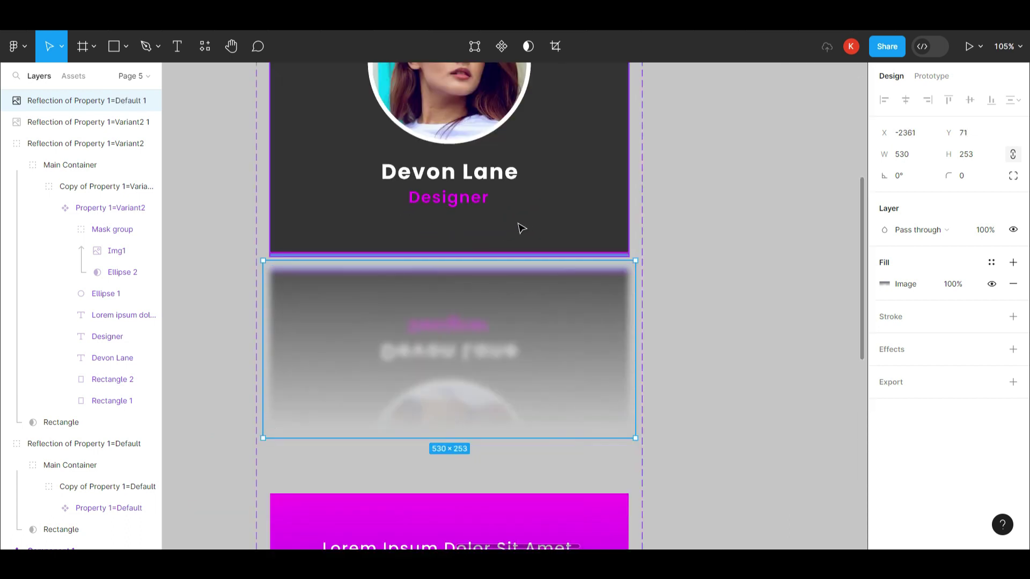
key("Up")
key("Up")
key("Up")
key("Up")
key("Up")
key("Up")
key("Up")
key("Up")
key("Up")
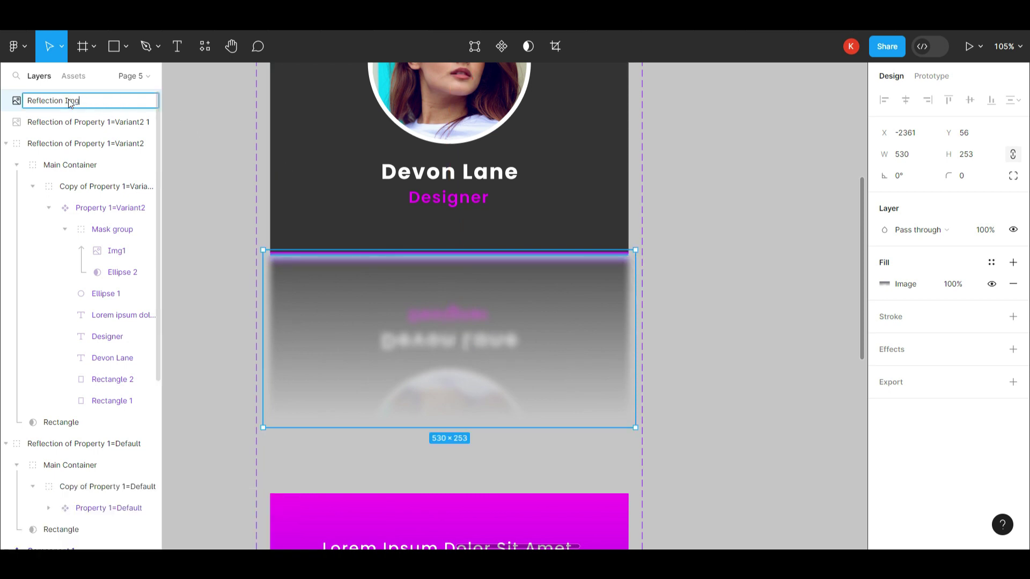
left_click(238, 199)
Cut the reflection image and paste it into the Default variant.
scroll(370, 307, "down", 5)
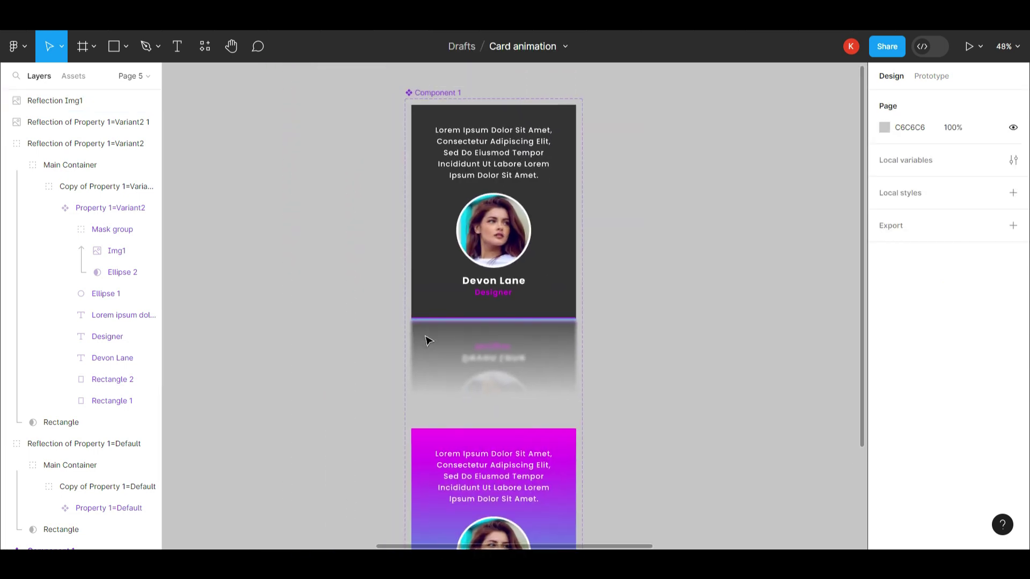
left_click(439, 343)
key("ctrl+x")
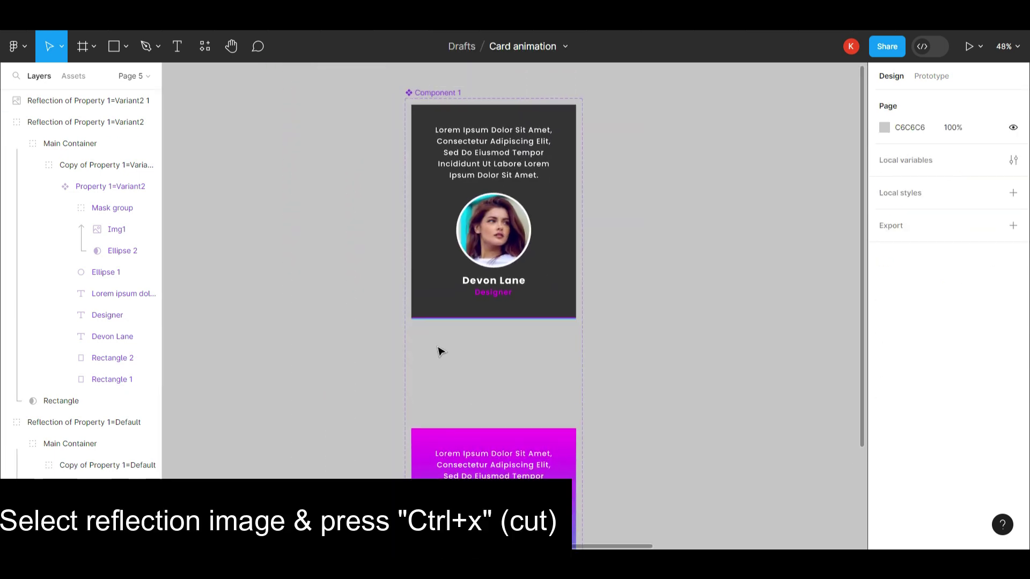
left_click(442, 247)
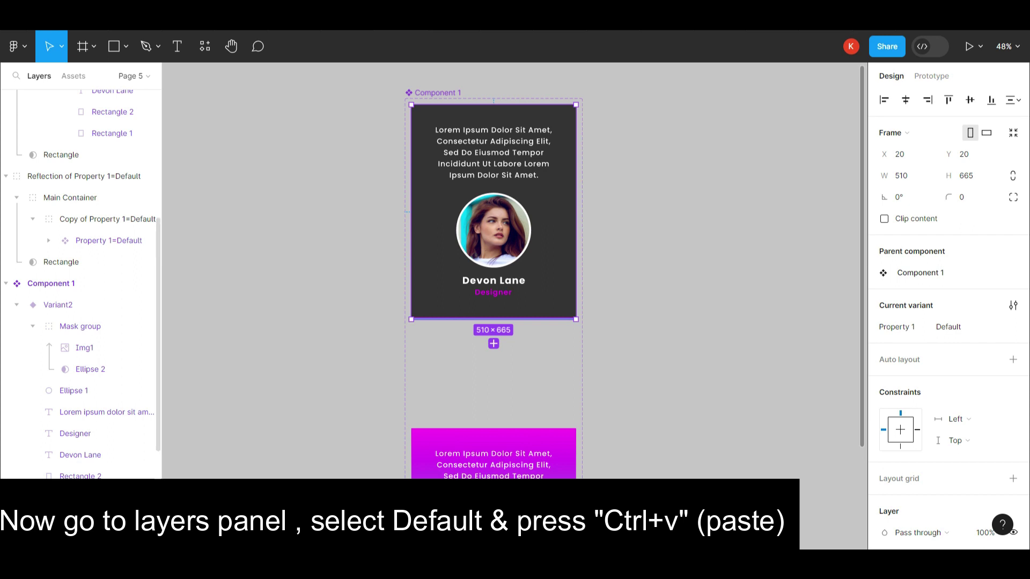
scroll(80, 321, "down", 5)
key("ctrl+v")
Position the teal reflection image just beneath the gradient card, nudged down 2 pixels.
left_click(254, 350)
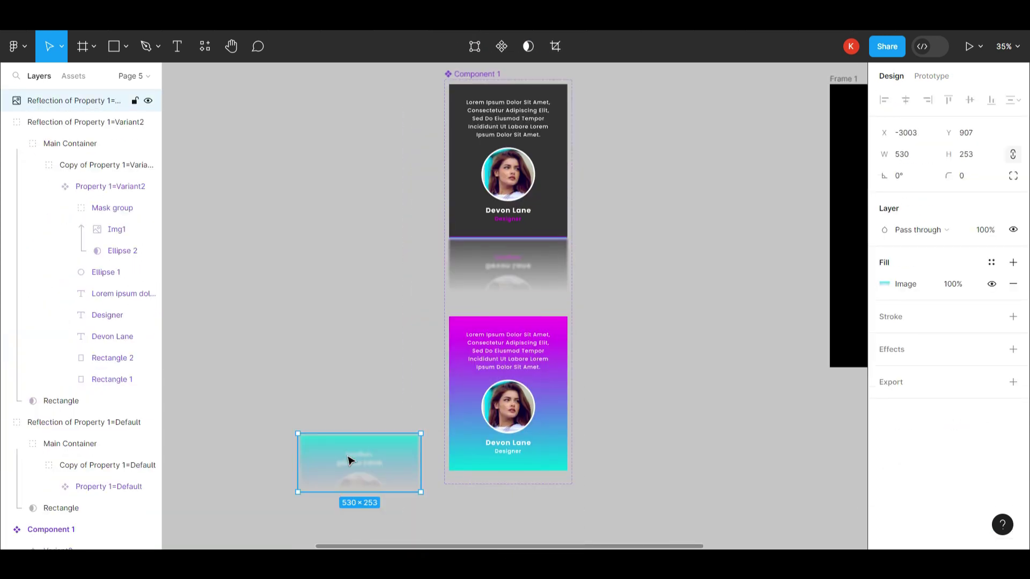
left_click_drag(349, 460, 499, 489)
scroll(499, 489, "up", 5)
key("alt")
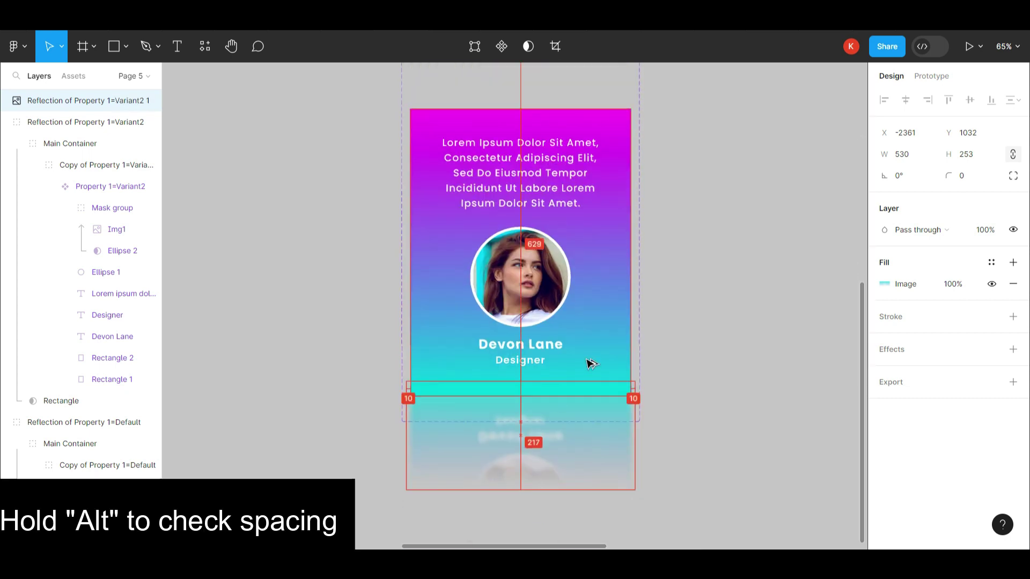
key("Down")
key("Down")
key("Down")
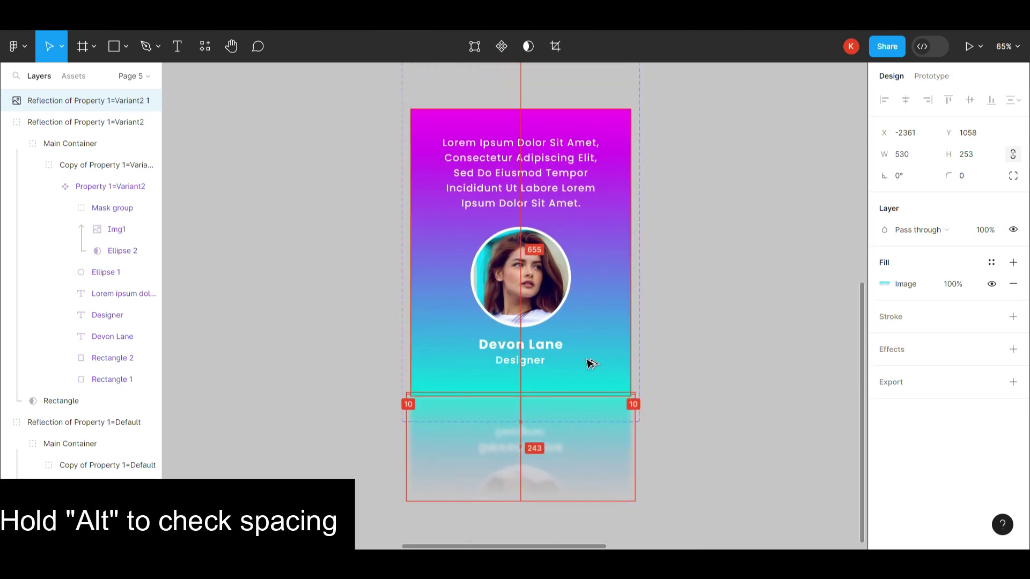
key("Down")
Rename the image Reflection img2 and cut-paste it into Variant2.
double_click(89, 101)
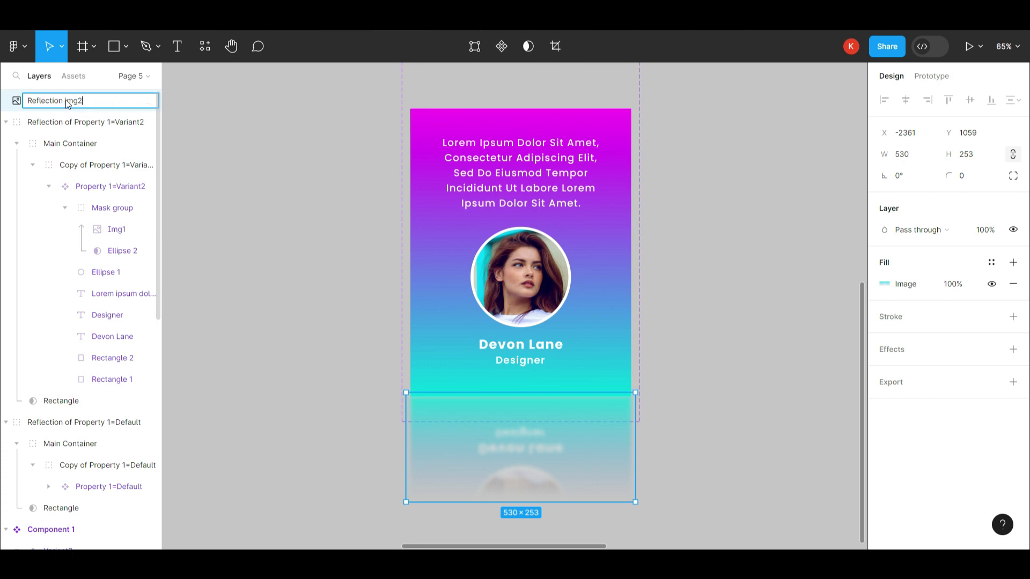
left_click(287, 234)
left_click(526, 443)
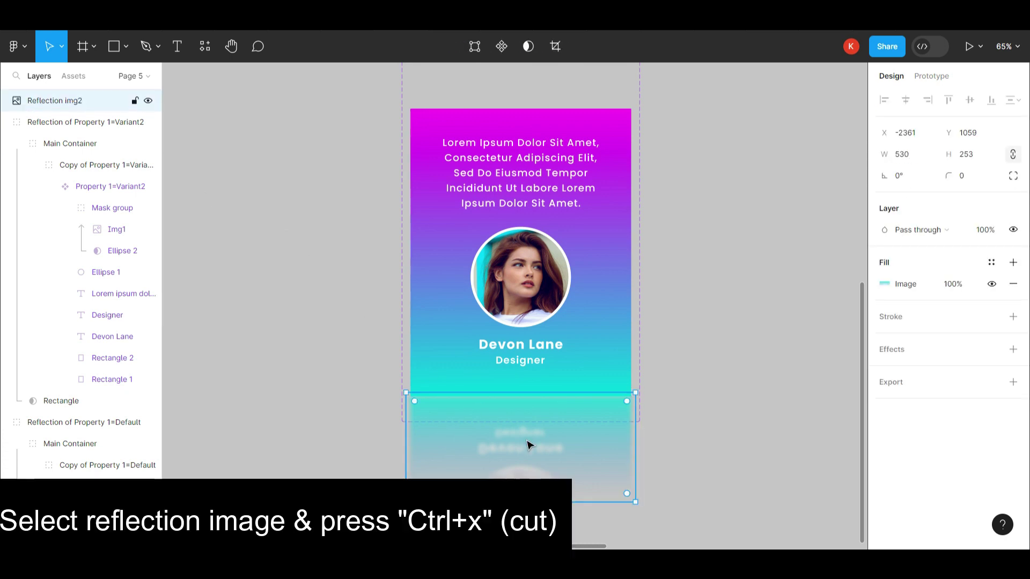
key("ctrl+x")
left_click(486, 292)
scroll(81, 349, "down", 5)
left_click(58, 386)
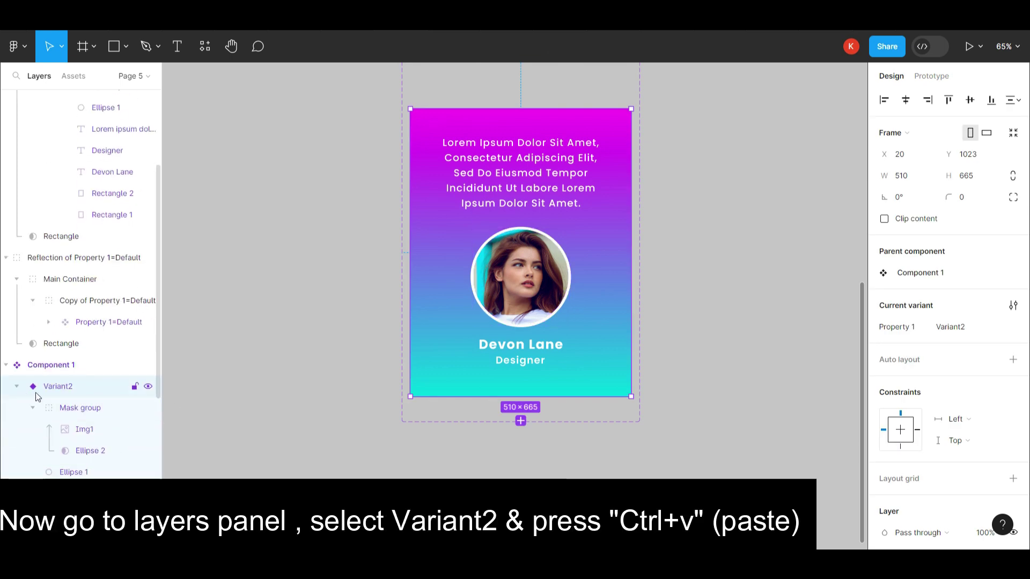
key("ctrl+v")
Select the whole Component 1 variant set for resizing.
left_click(283, 409)
scroll(282, 409, "down", 3)
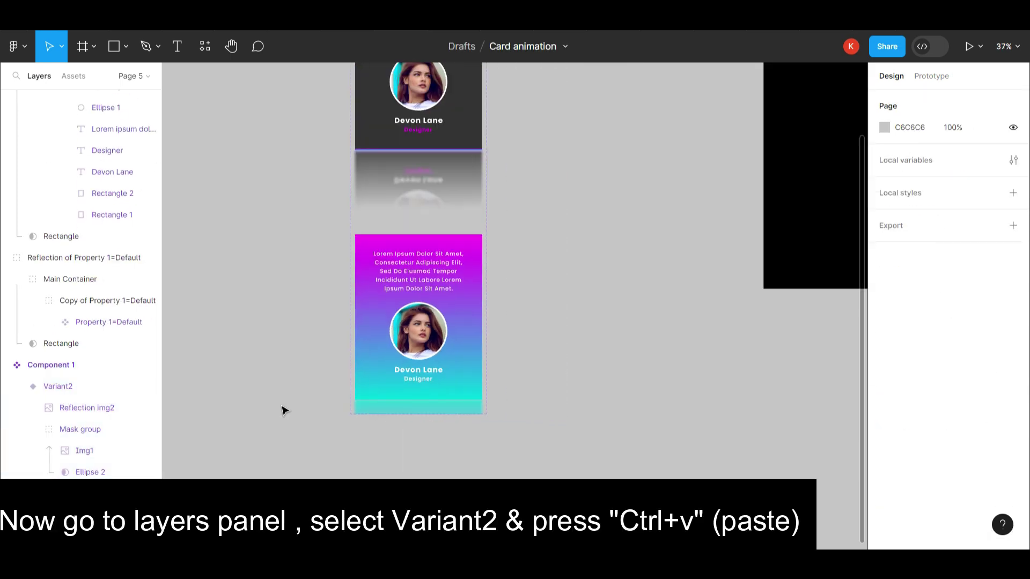
scroll(283, 409, "down", 3)
left_click(349, 215)
scroll(351, 242, "down", 3)
Extend Component 1's bottom edge and check both reflection layers.
left_click_drag(358, 374, 358, 404)
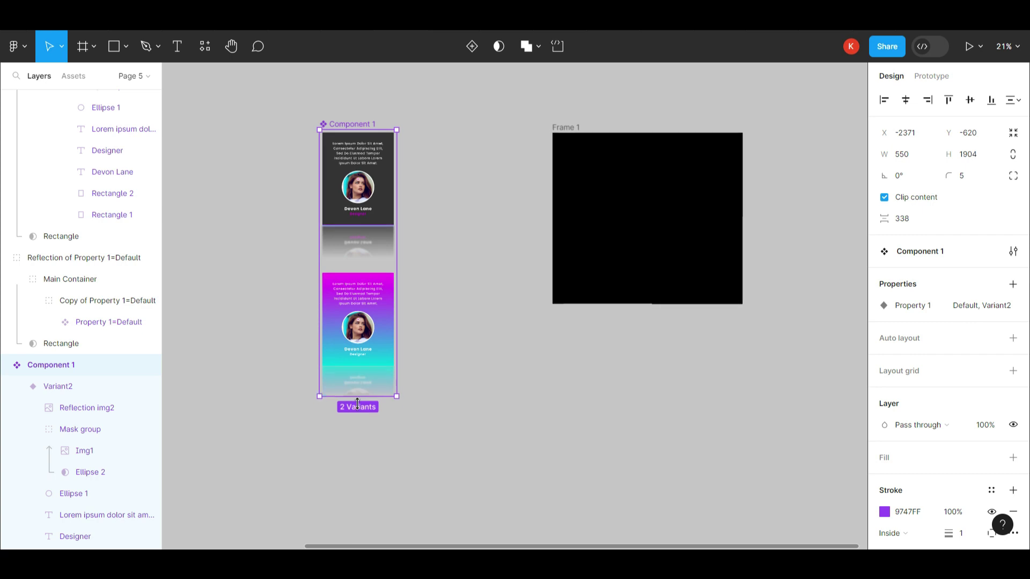
left_click(359, 394)
left_click(371, 241)
left_click(464, 282)
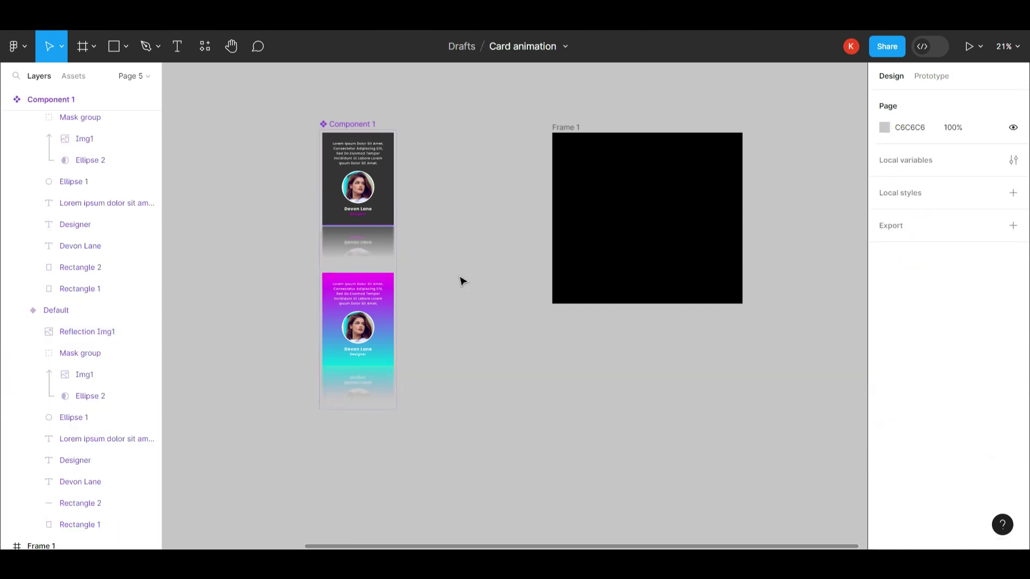
scroll(463, 281, "right", 1)
scroll(461, 279, "right", 3)
Drag a Component 1 instance from local Assets into Frame 1 and nudge it into position.
left_click(74, 82)
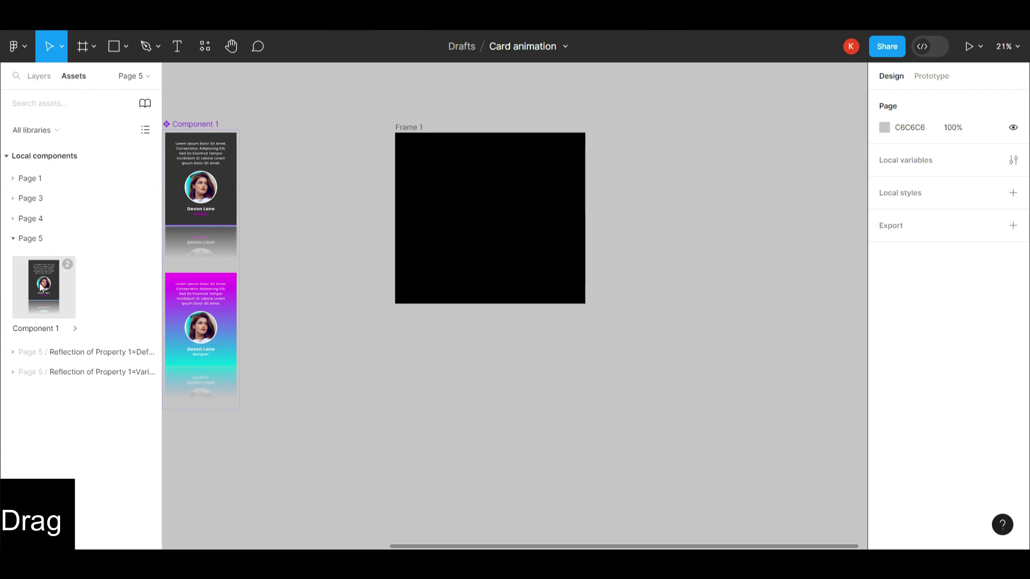
left_click_drag(43, 284, 455, 200)
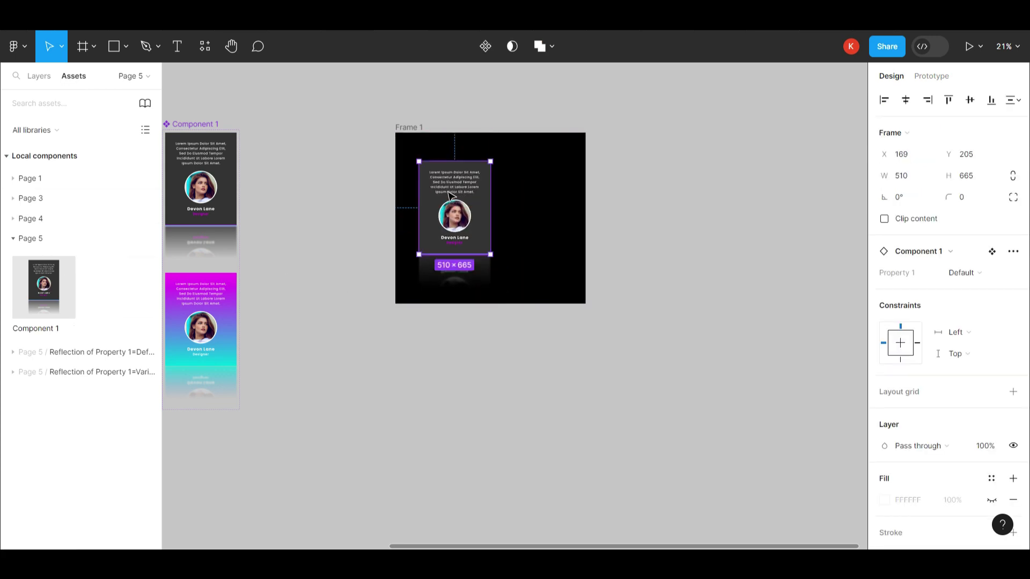
scroll(451, 195, "up", 3)
key("alt")
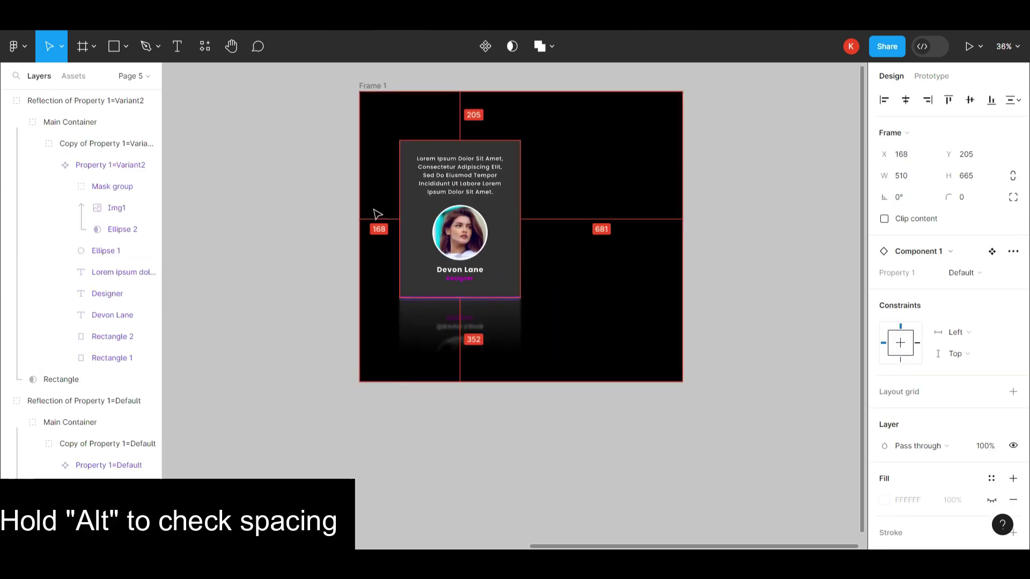
key("shift+Left")
key("shift+Left")
key("shift+Left")
key("shift+Up")
key("shift+Up")
key("shift+Up")
key("shift+Up")
key("Down")
key("Down")
key("Down")
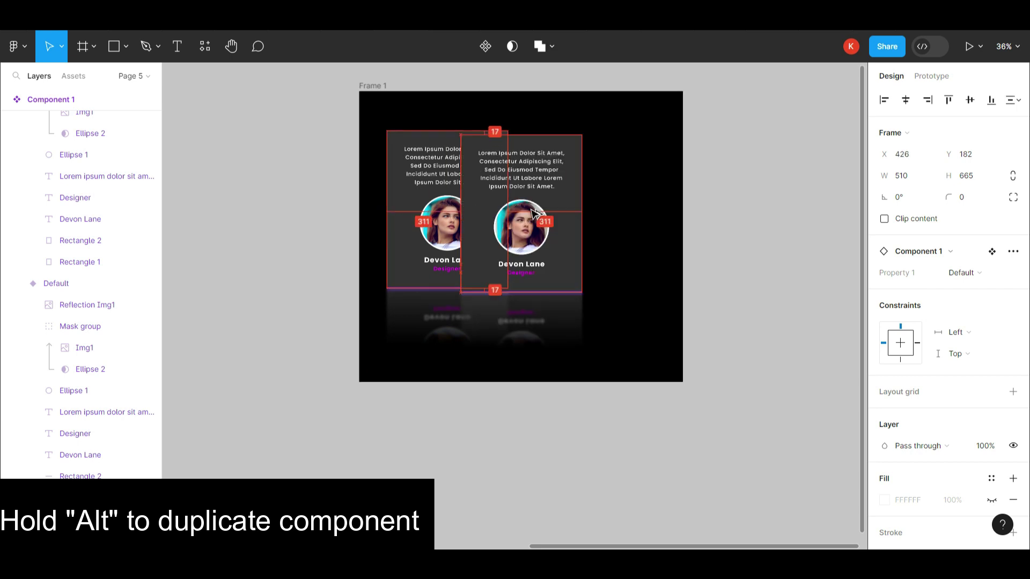
Alt-drag a duplicate card to the right and nudge it to set the gap.
left_click_drag(449, 210, 583, 210)
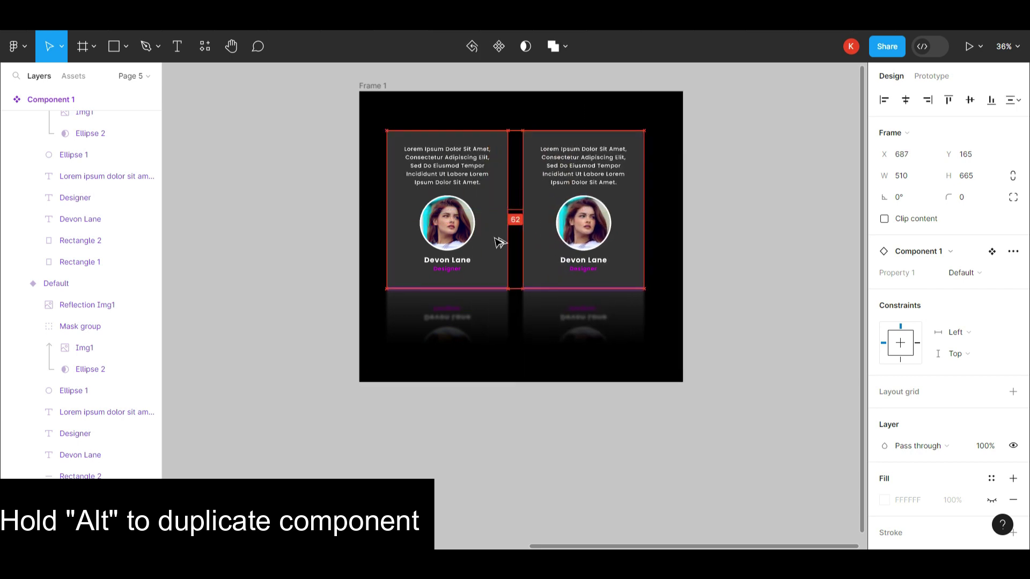
key("shift+Right")
key("shift+Right")
key("shift+Right")
key("Right")
key("Right")
key("Right")
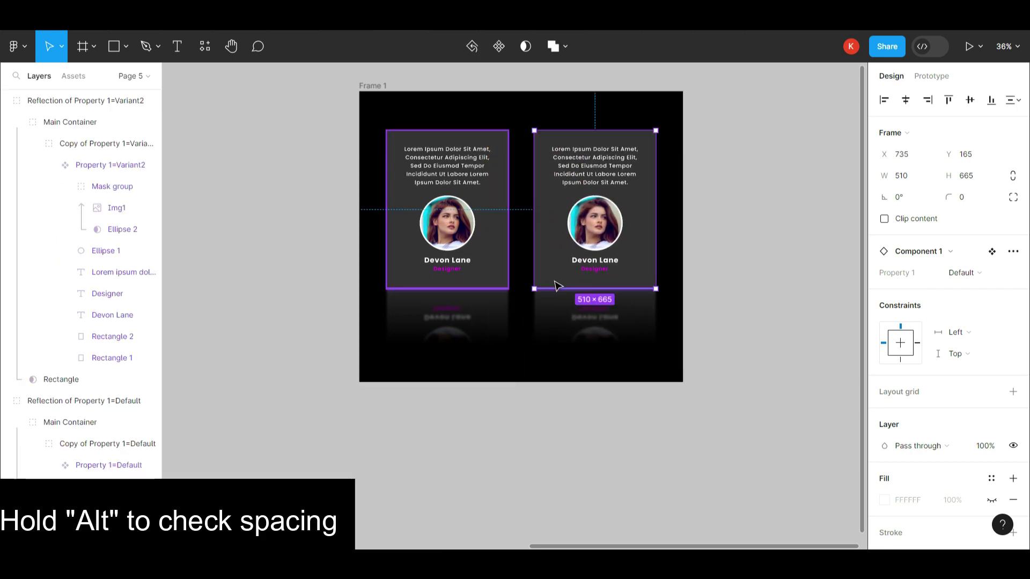
left_click(753, 310)
scroll(743, 306, "down", 2, "ctrl")
scroll(531, 226, "up", 5, "ctrl")
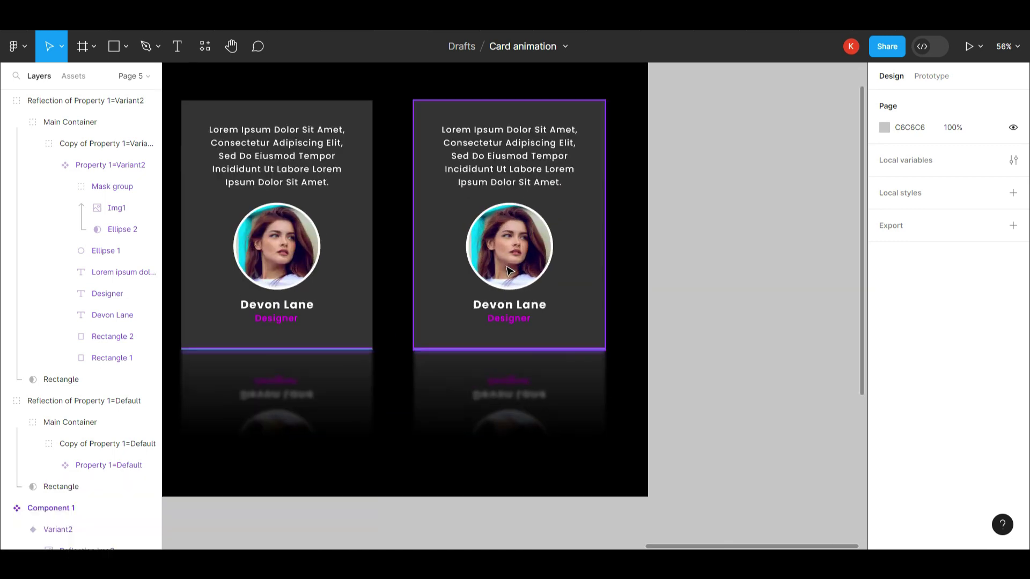
Replace the right card's avatar with a man in glasses from Content Reel's male avatars.
left_click(506, 262, "ctrl")
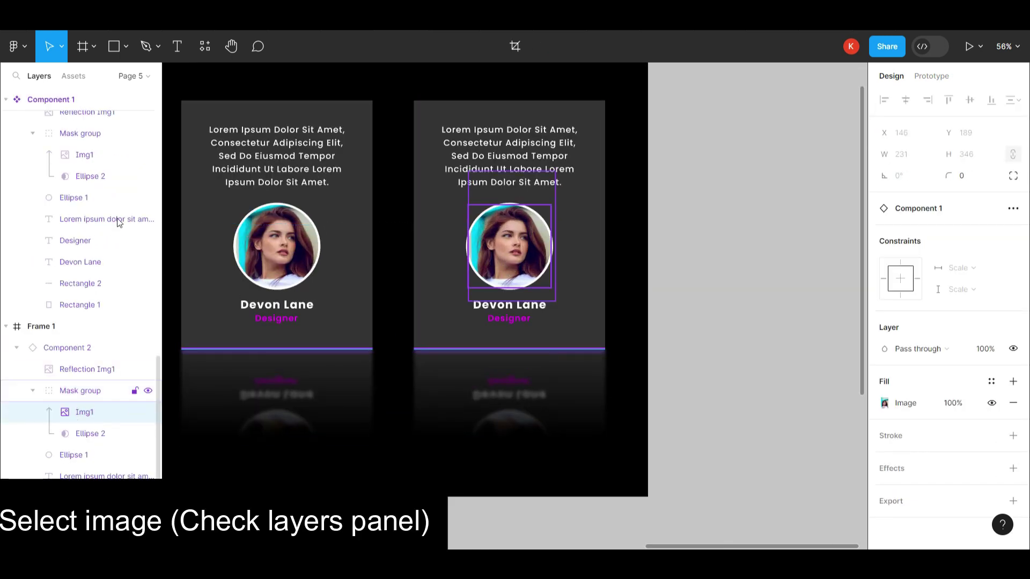
left_click(205, 46)
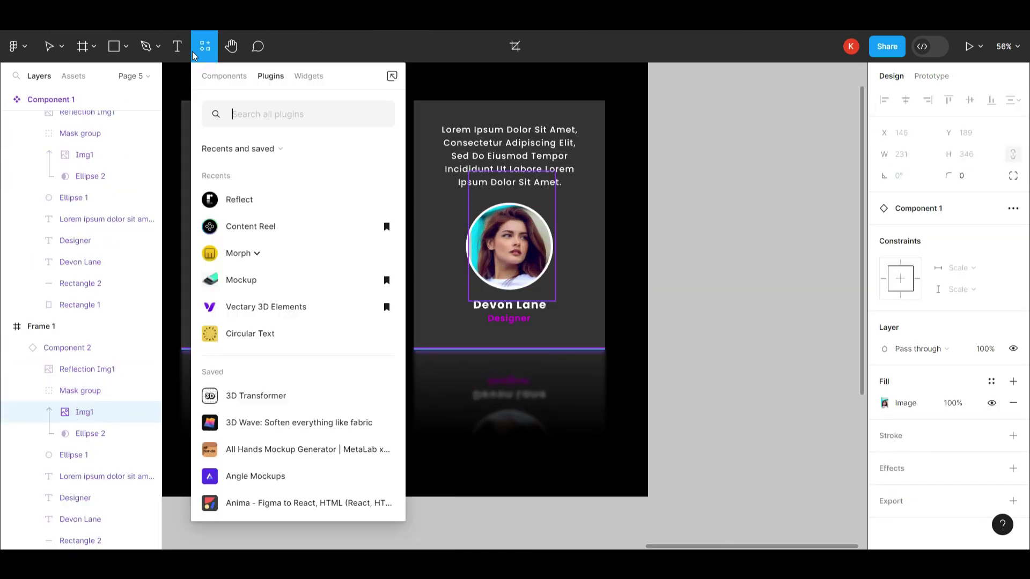
left_click(252, 227)
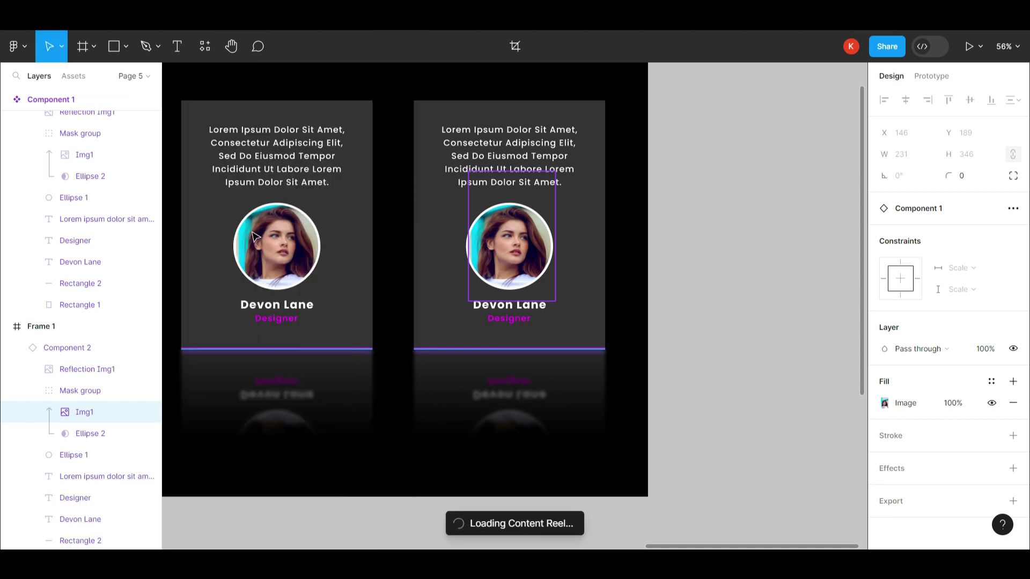
scroll(298, 274, "right", 5)
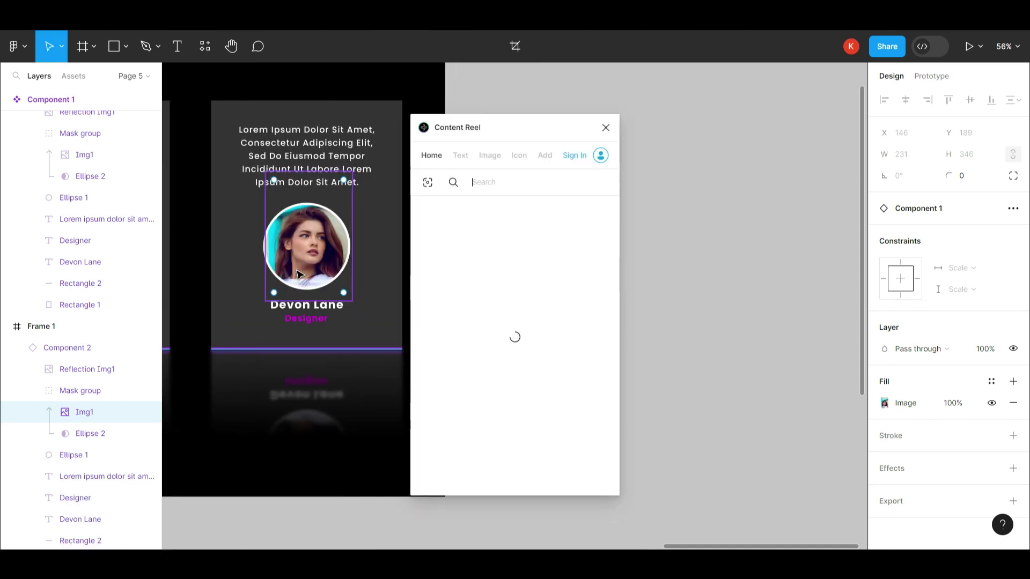
left_click(490, 155)
scroll(488, 301, "down", 3)
scroll(490, 316, "down", 1)
scroll(490, 315, "down", 5)
scroll(490, 316, "down", 2)
scroll(490, 315, "down", 4)
scroll(490, 316, "down", 2)
left_click(470, 350)
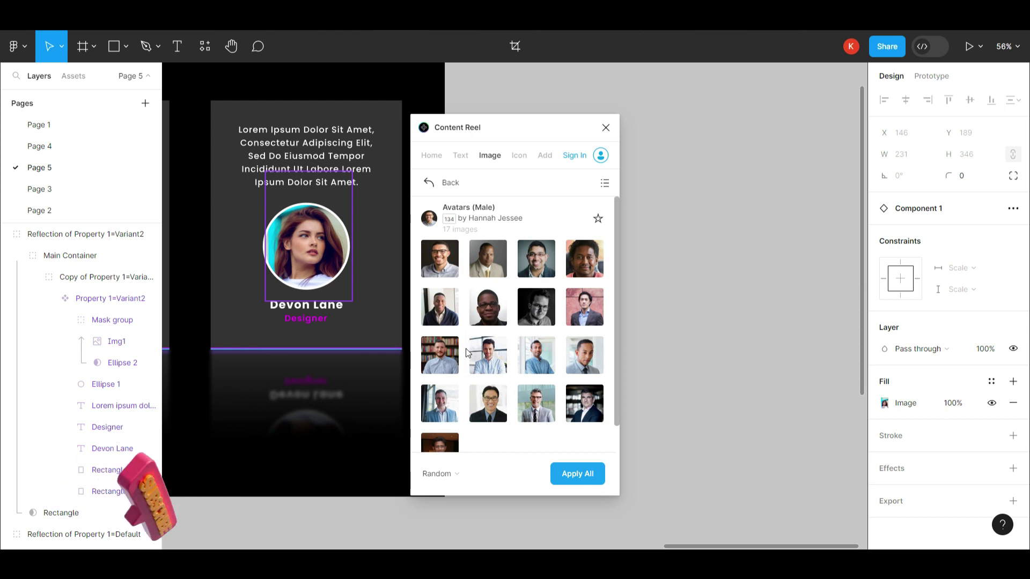
left_click(482, 395)
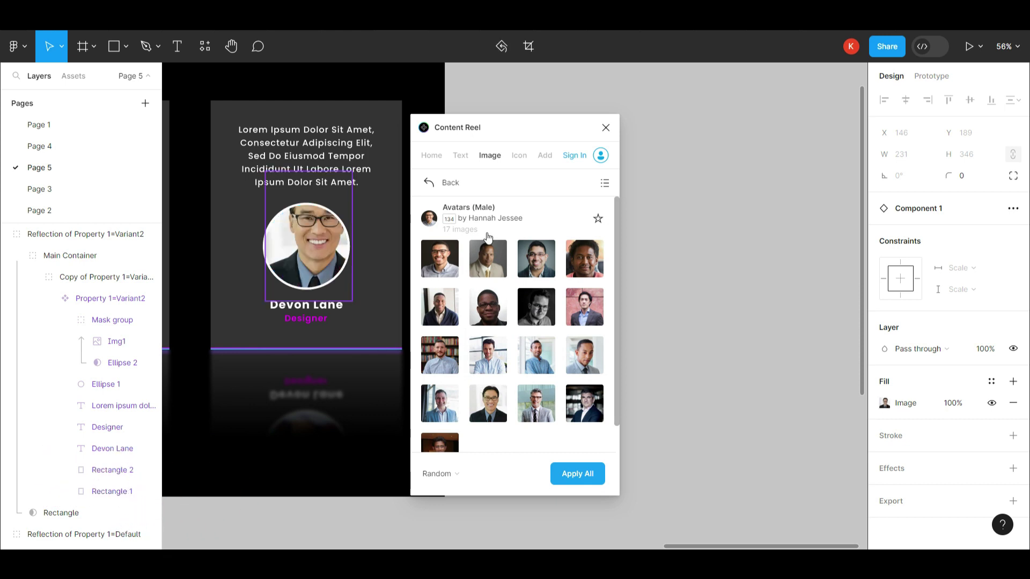
Change the right card's name text to Floyd Miles with Content Reel, then close the plugin.
left_click(459, 155)
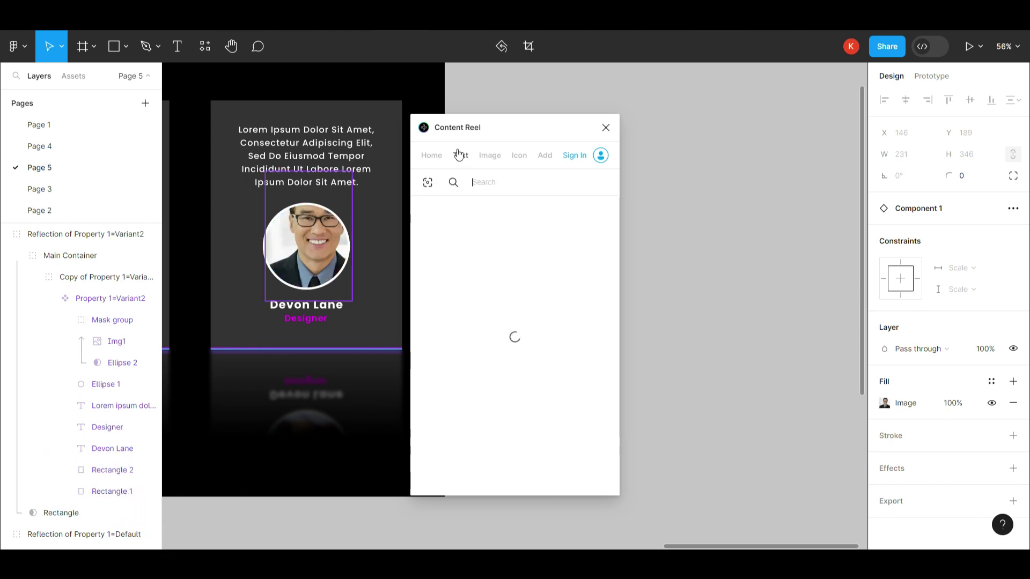
left_click(332, 311)
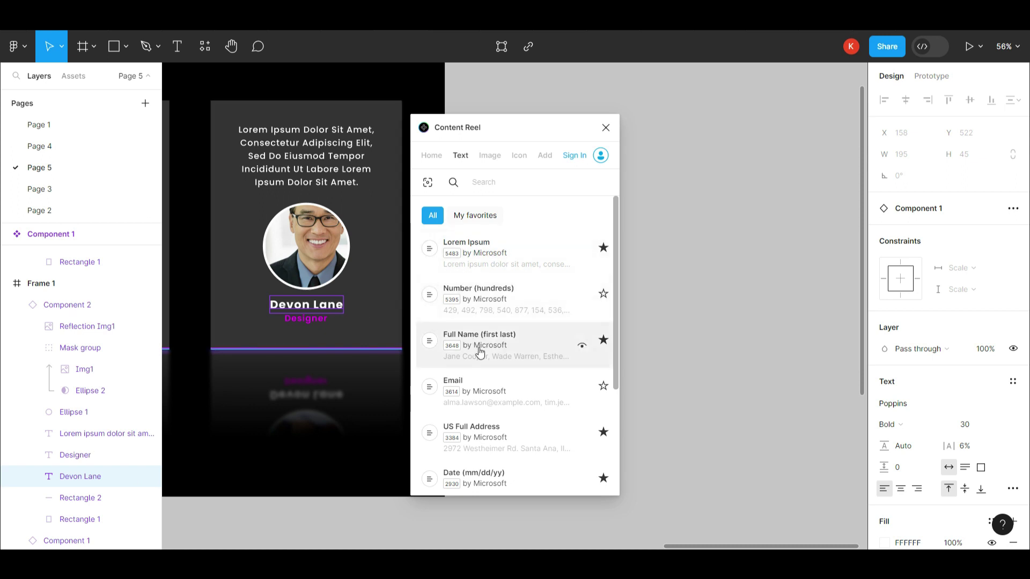
left_click(606, 129)
left_click(529, 319)
scroll(529, 319, "down", 2)
scroll(529, 321, "down", 2)
left_click(335, 191)
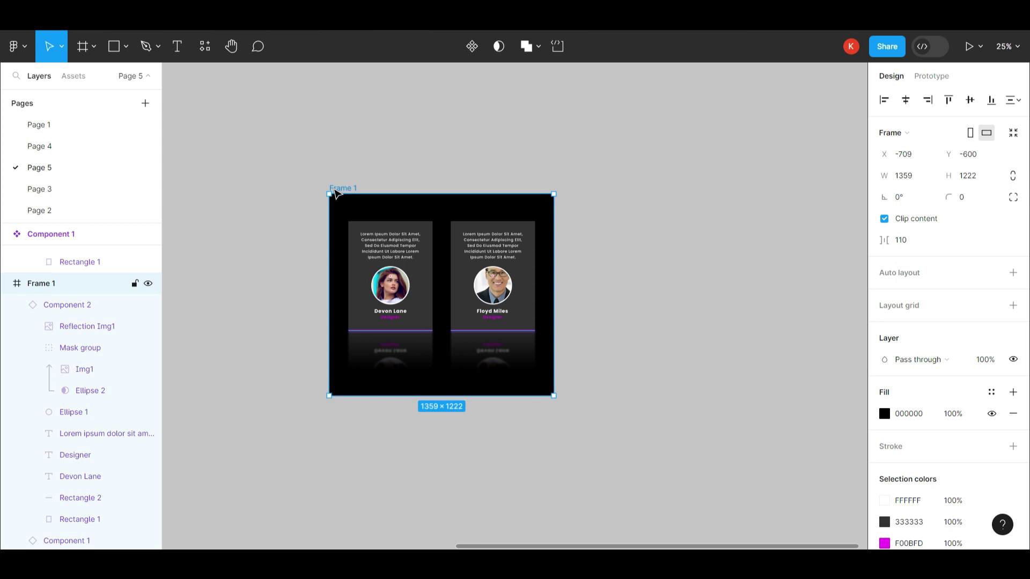
Present Frame 1 as a prototype with the Fit to screen option.
left_click(968, 47)
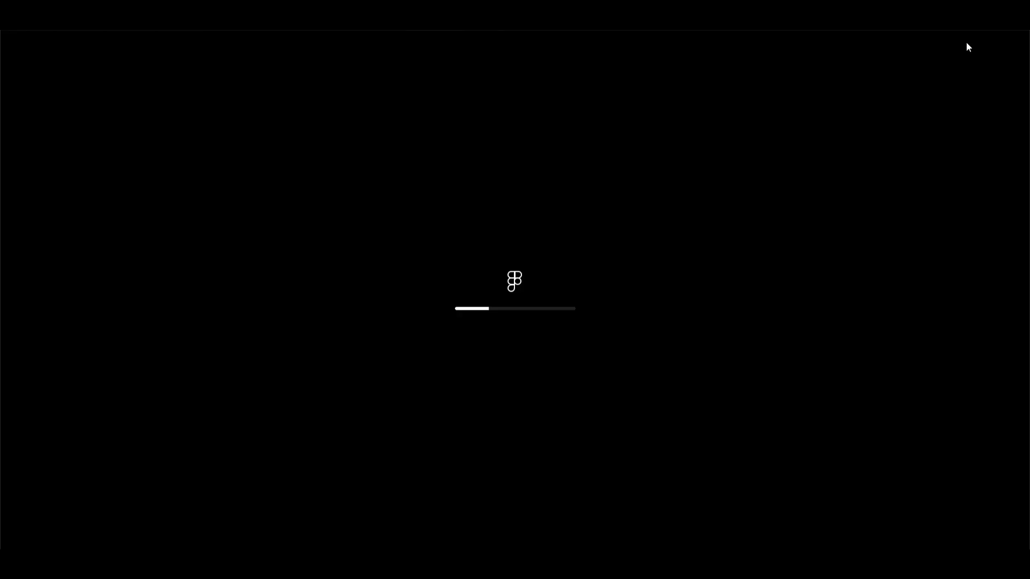
left_click(970, 47)
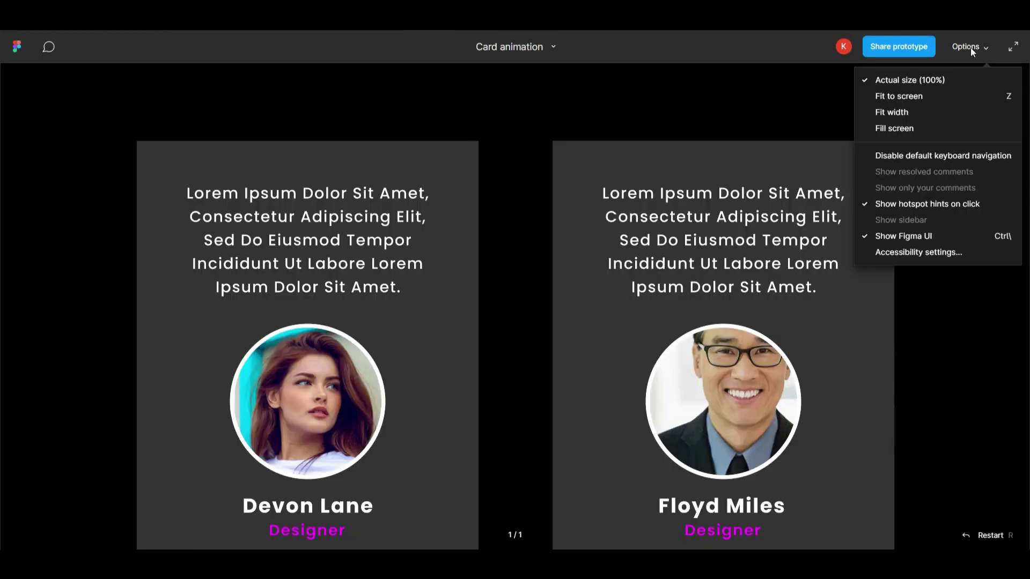
left_click(992, 124)
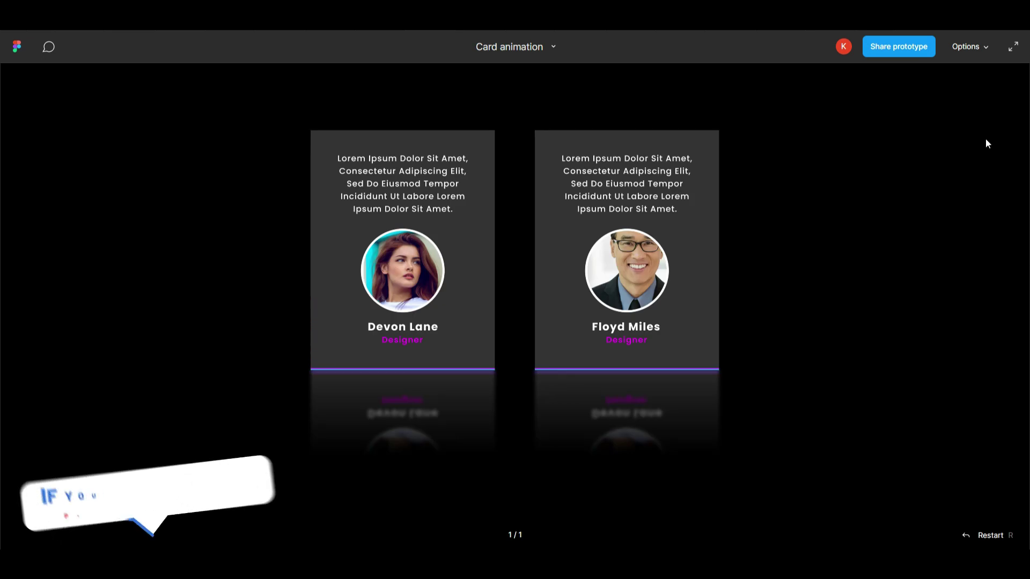